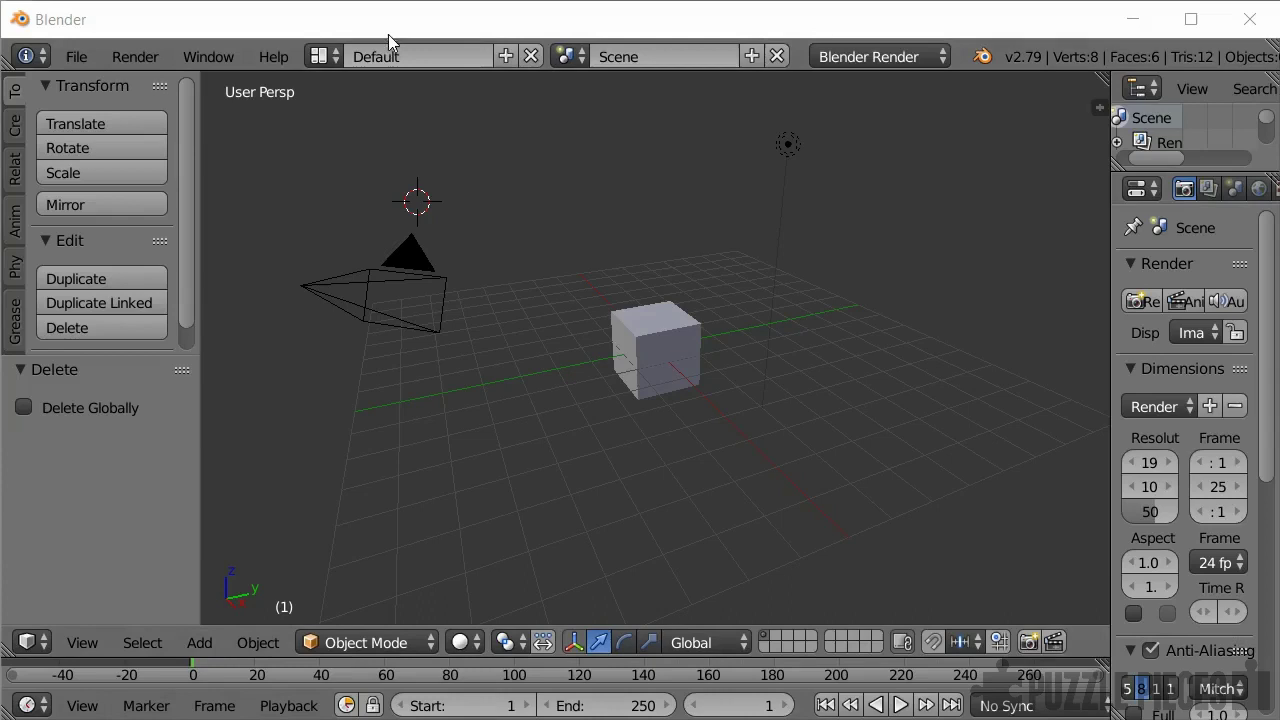
Delete the default cube and then the camera, leaving only the lamp.
right_click(660, 347)
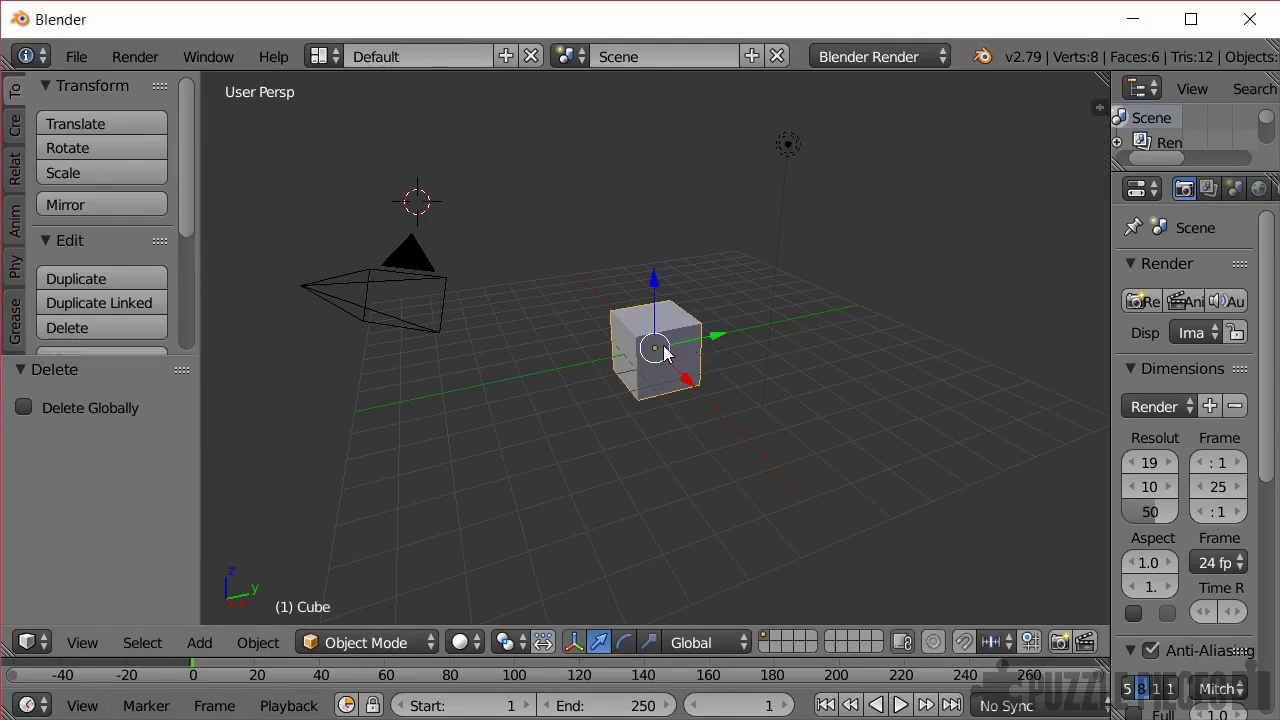
key("x")
left_click(626, 348)
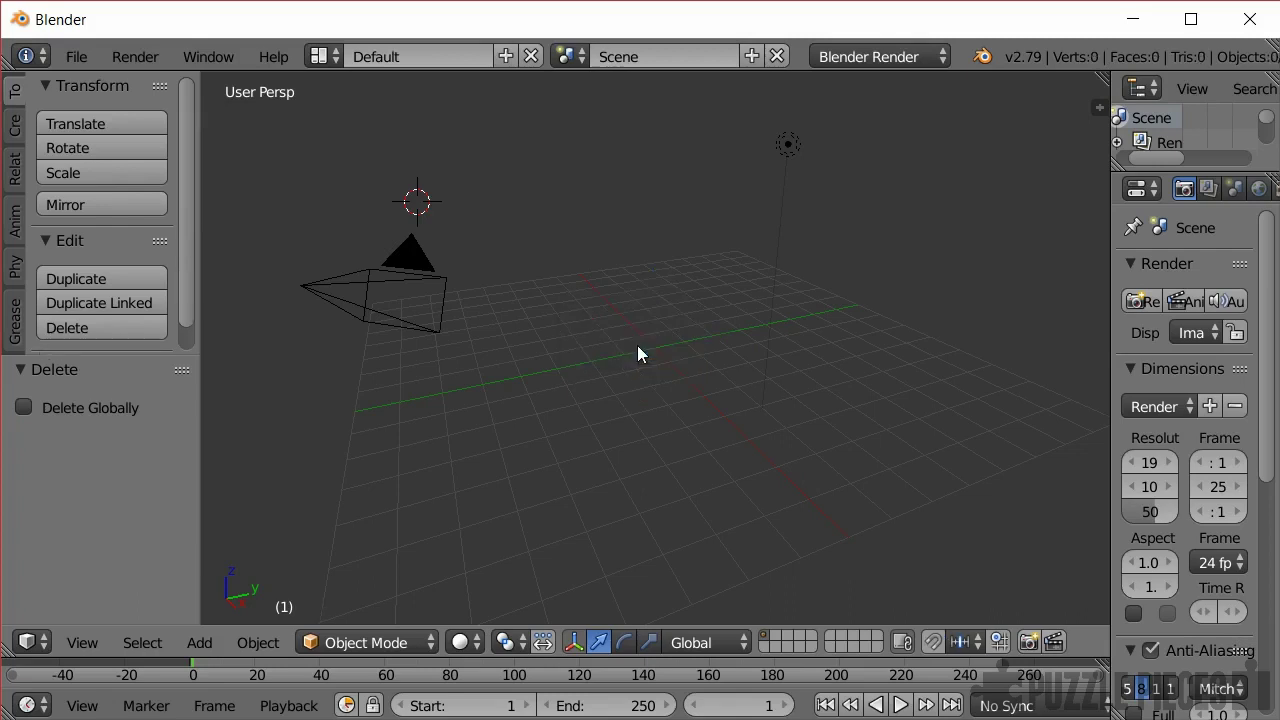
right_click(413, 263)
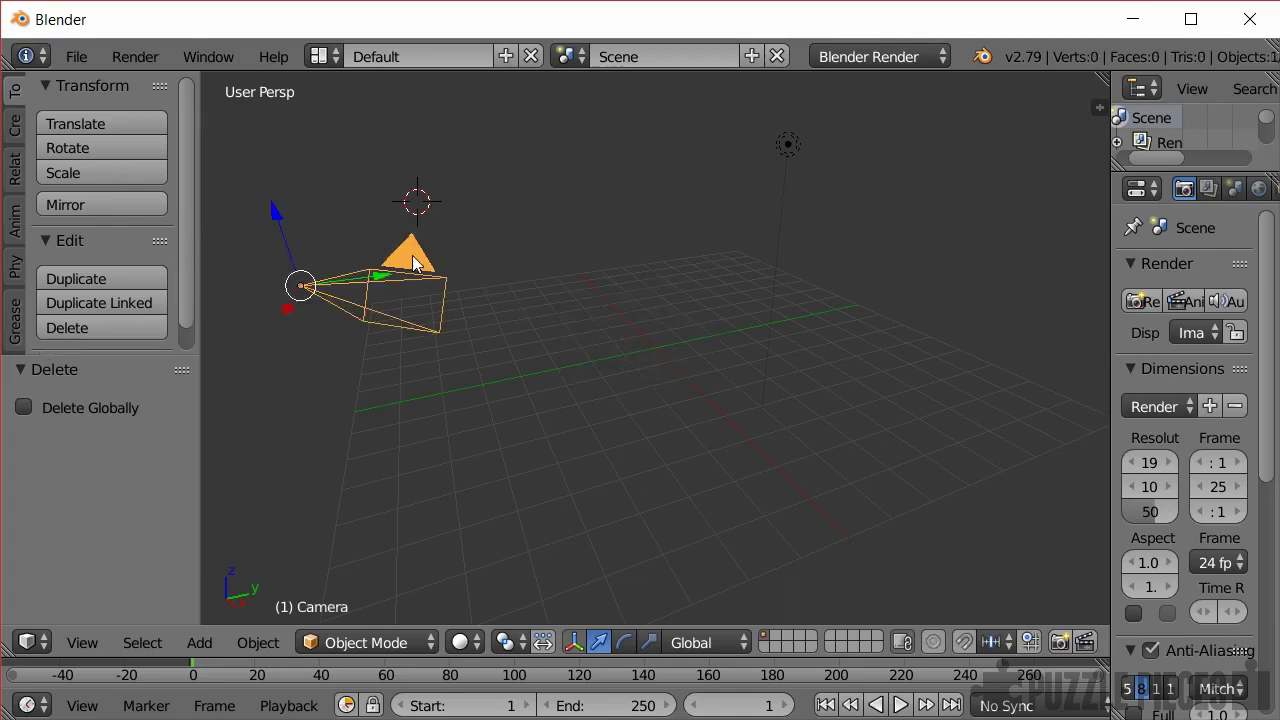
key("x")
left_click(388, 262)
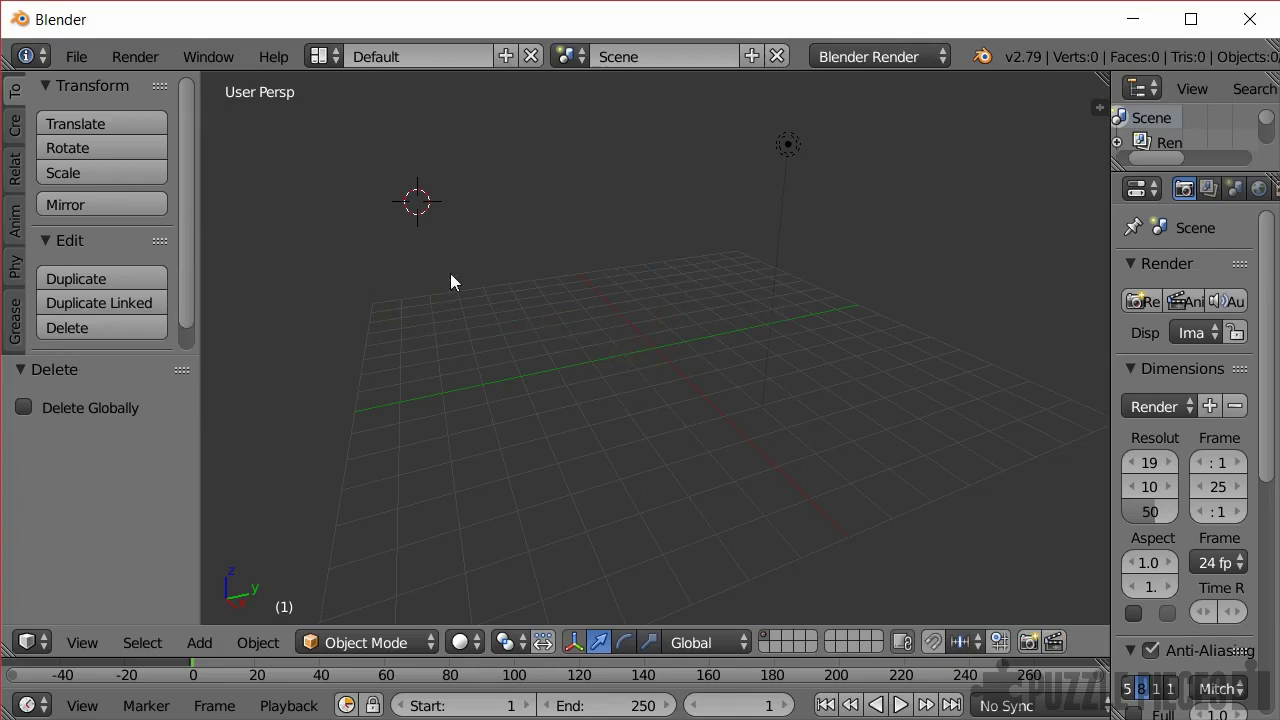
Start an STL import and select treefrog_45_cut.stl in the Treefrog files folder.
left_click(77, 56)
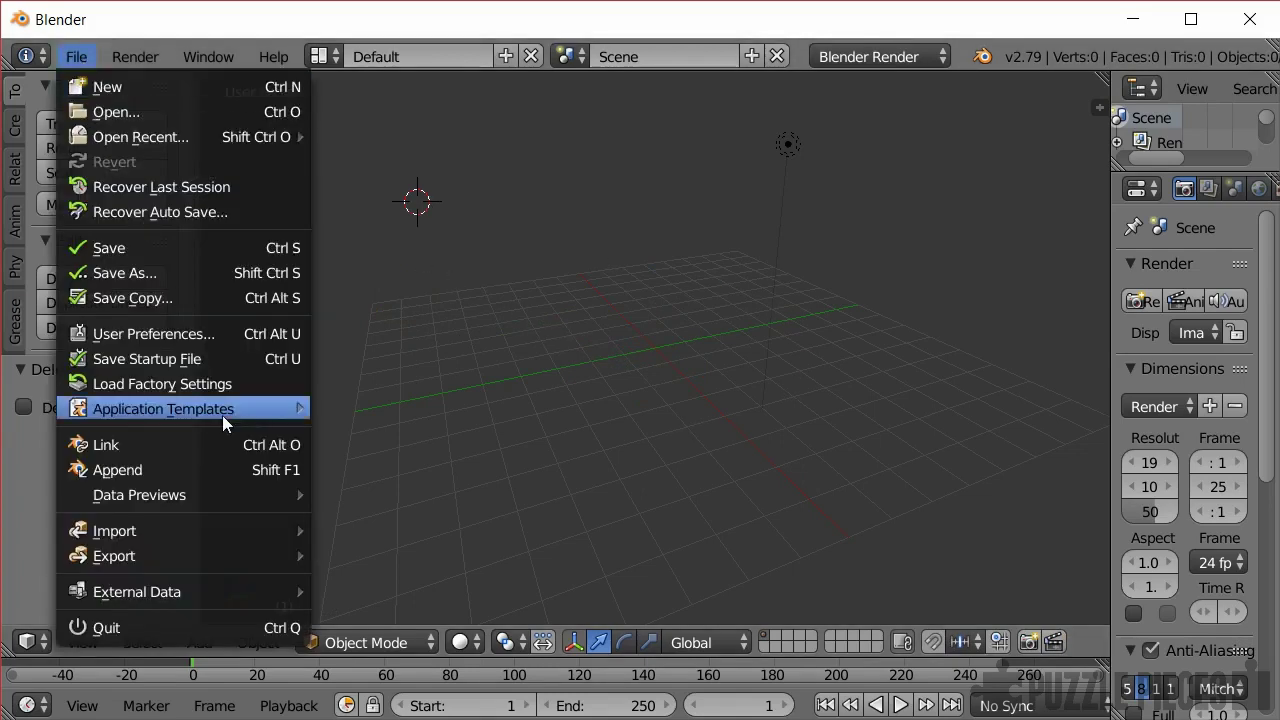
mouse_move(275, 543)
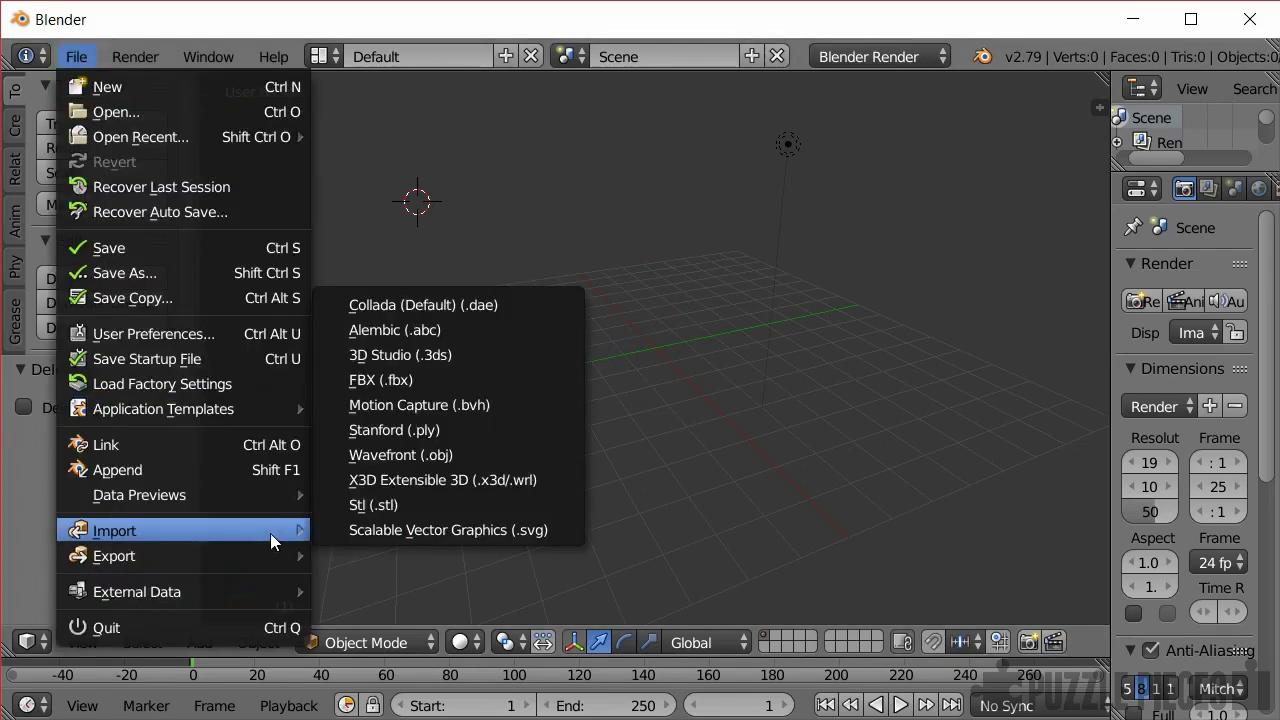
left_click(449, 506)
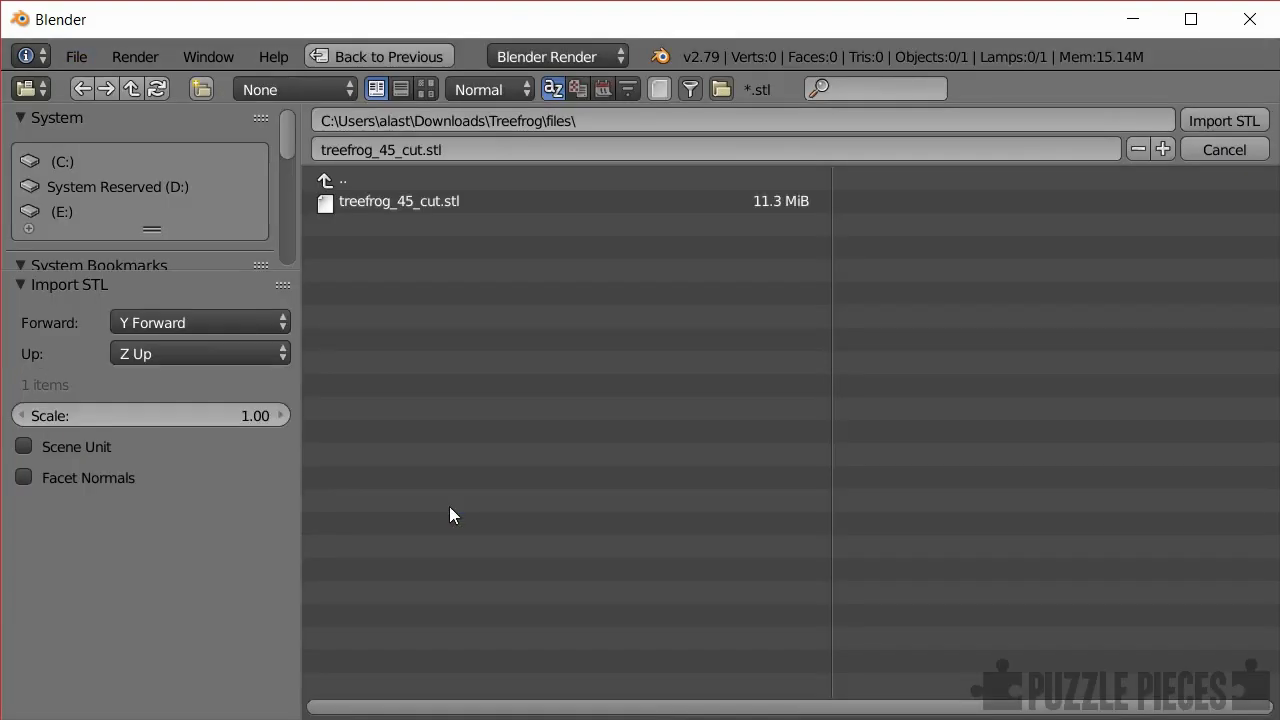
left_click(350, 202)
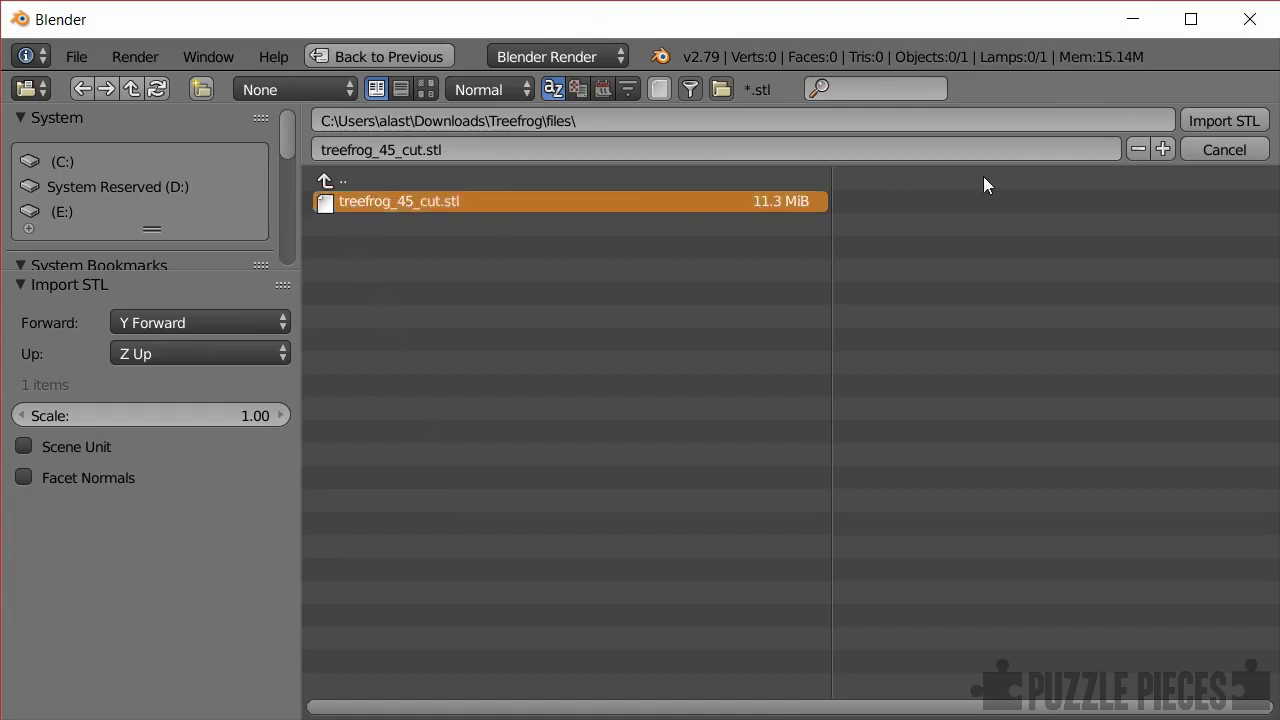
Import treefrog_45_cut.stl, frame the frog facing the viewer, and widen the Properties area.
left_click(1221, 123)
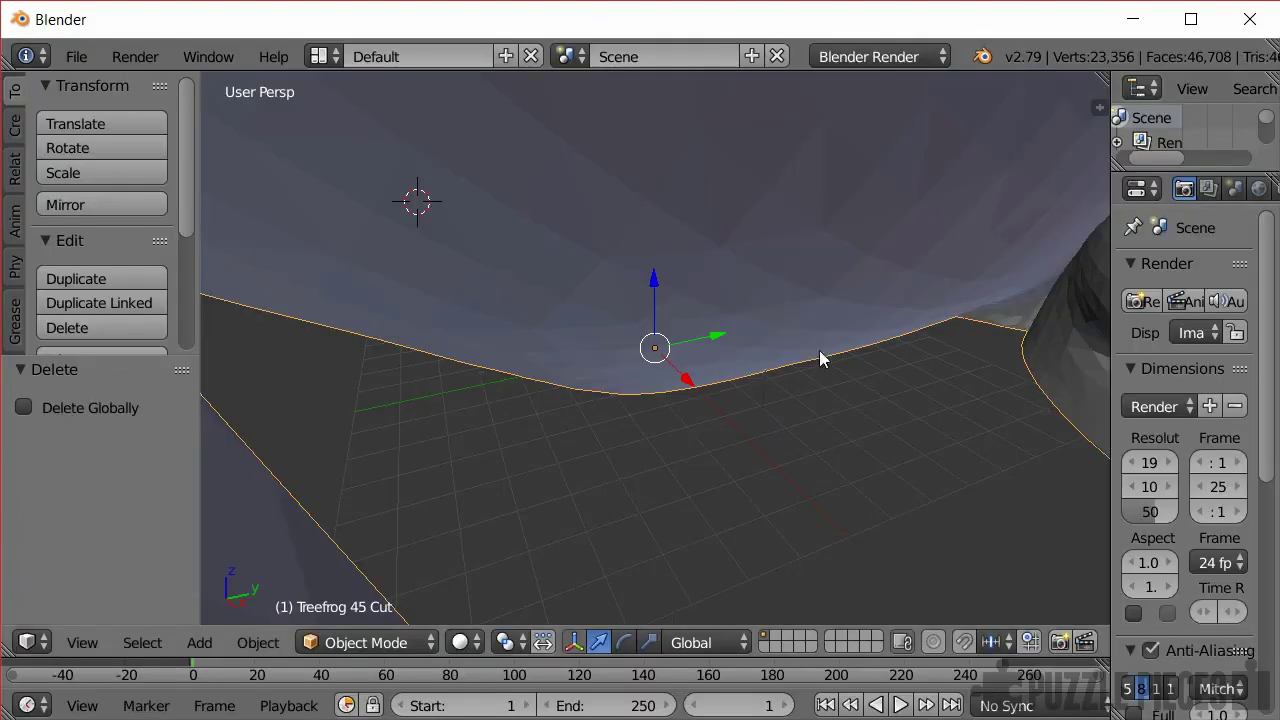
scroll(656, 399, "down", 10)
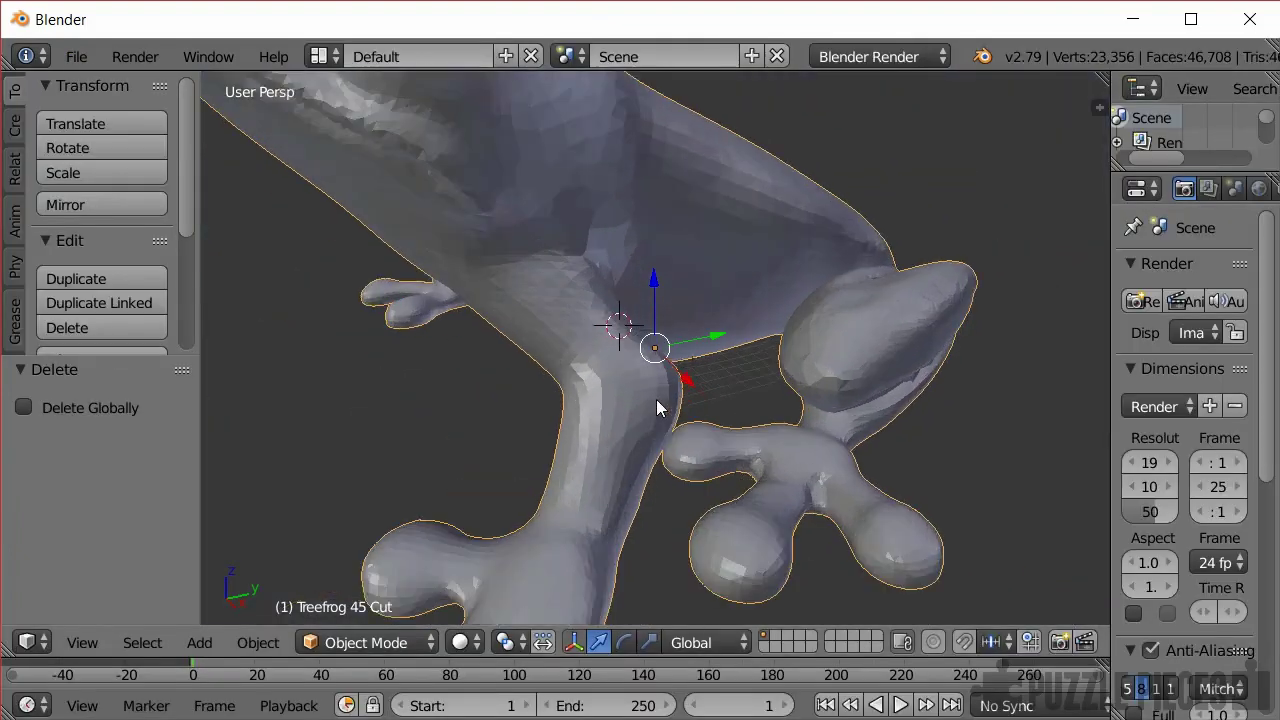
scroll(656, 399, "down", 6)
scroll(656, 399, "up", 2)
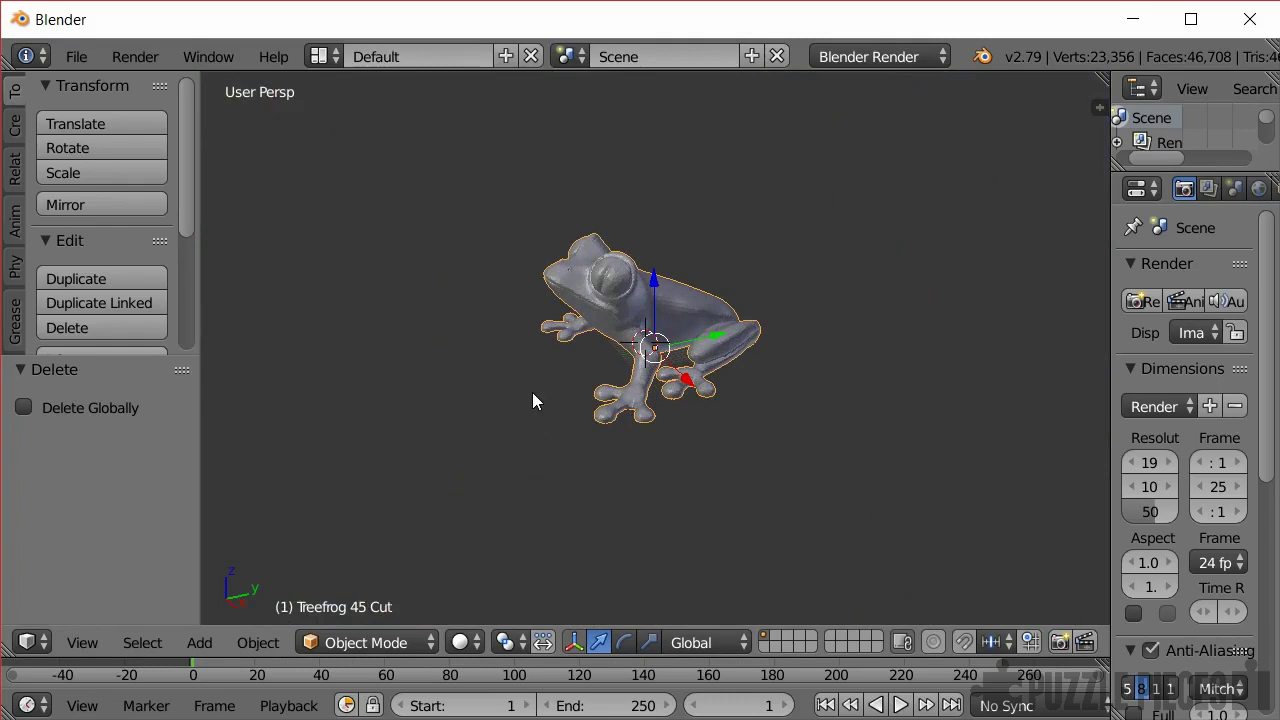
middle_click_drag(533, 400, 557, 409)
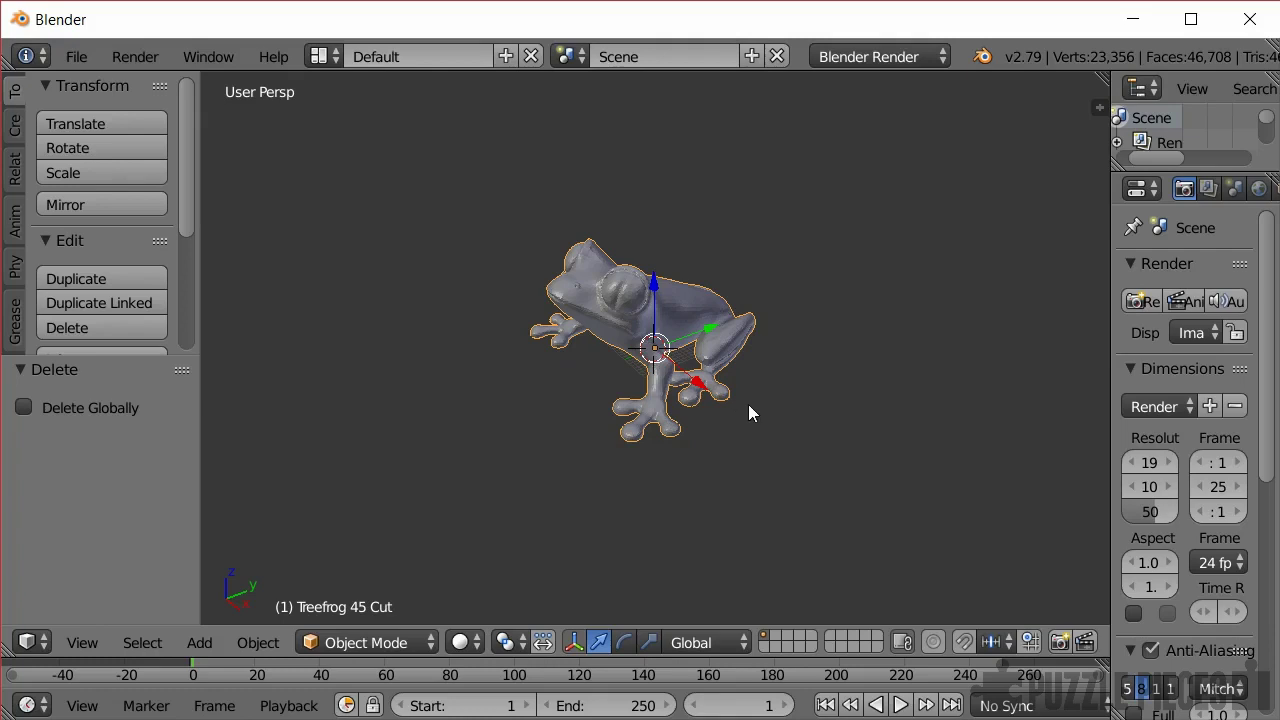
left_click_drag(1110, 372, 895, 377)
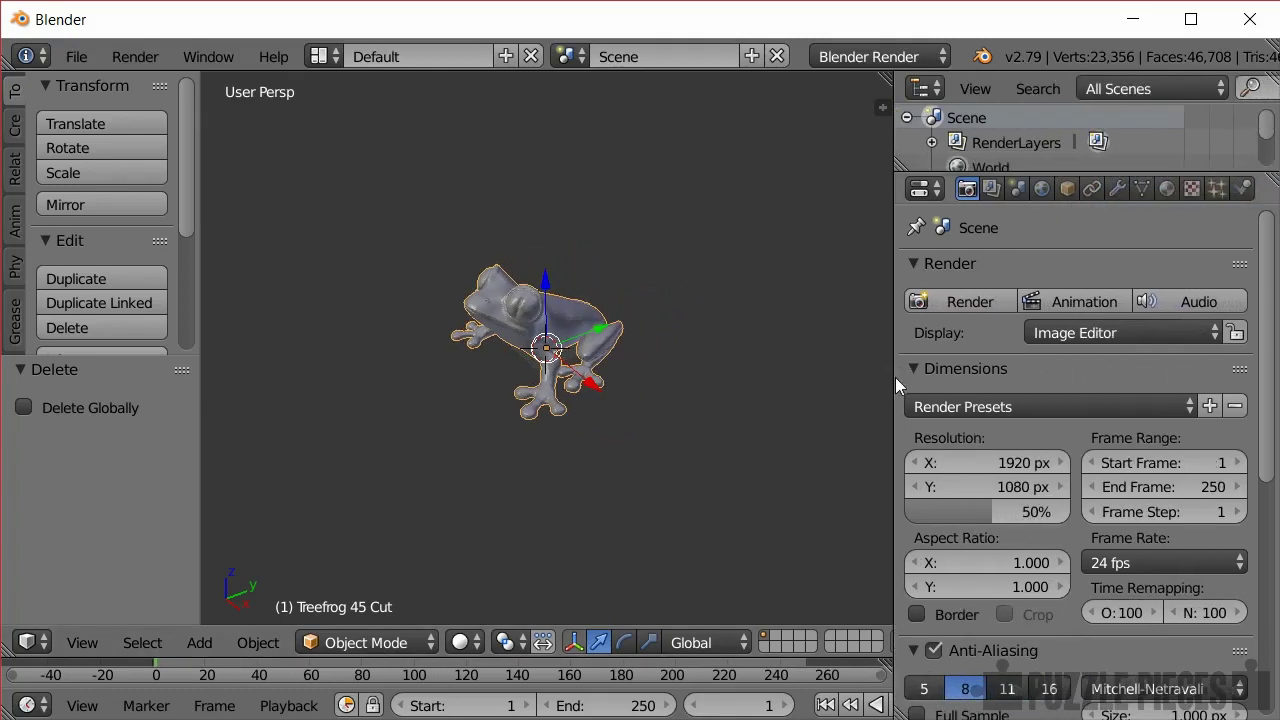
Add a Simple Deform modifier to the Treefrog 45 Cut mesh from the Modifiers tab.
left_click(1118, 189)
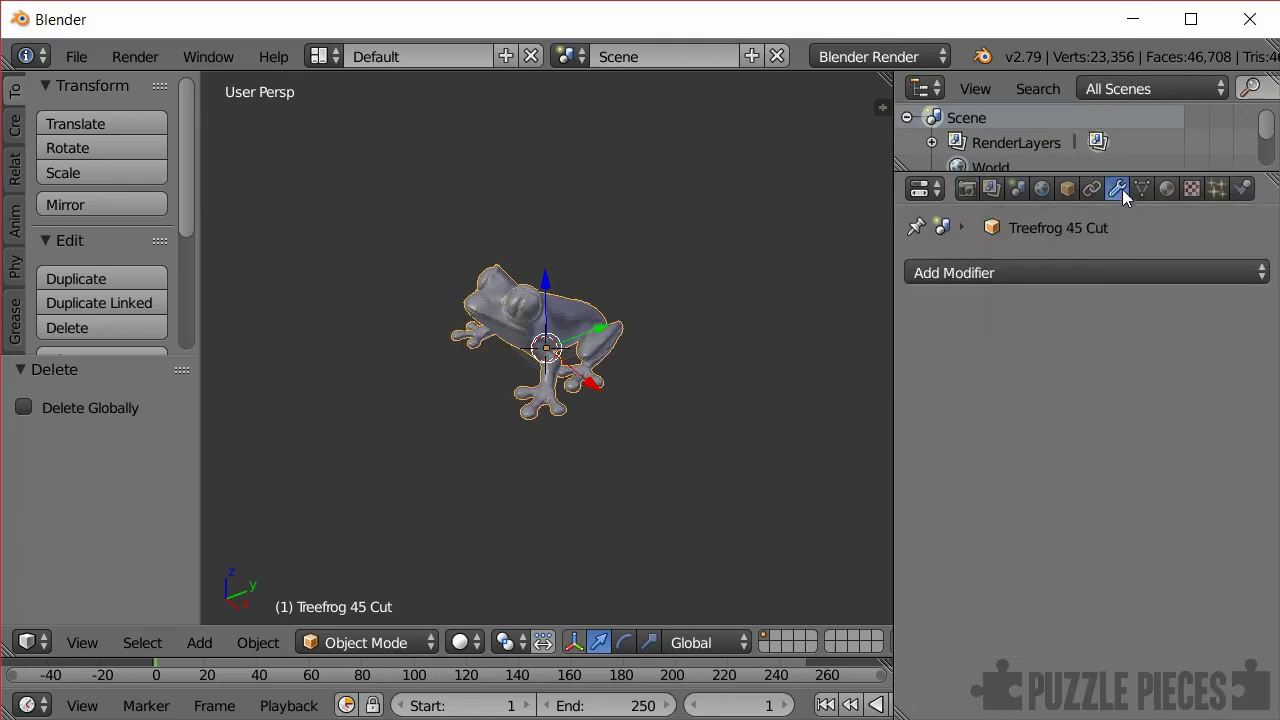
left_click(1040, 273)
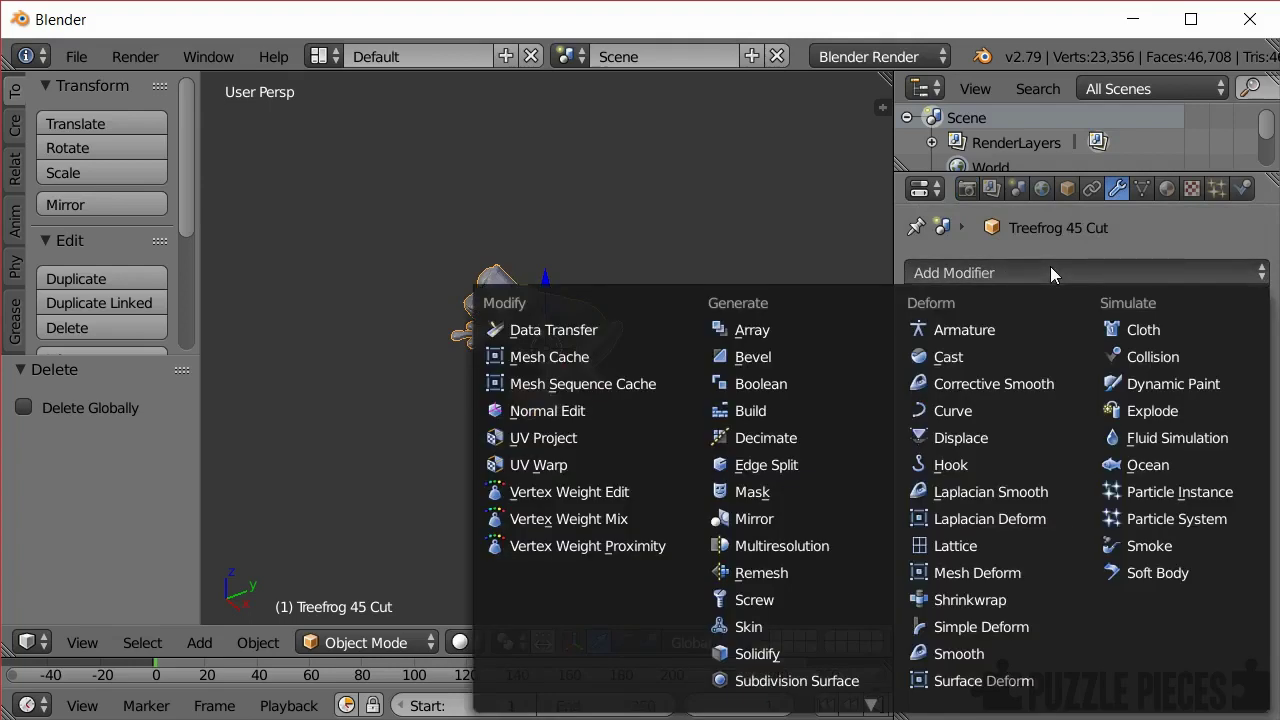
left_click(975, 633)
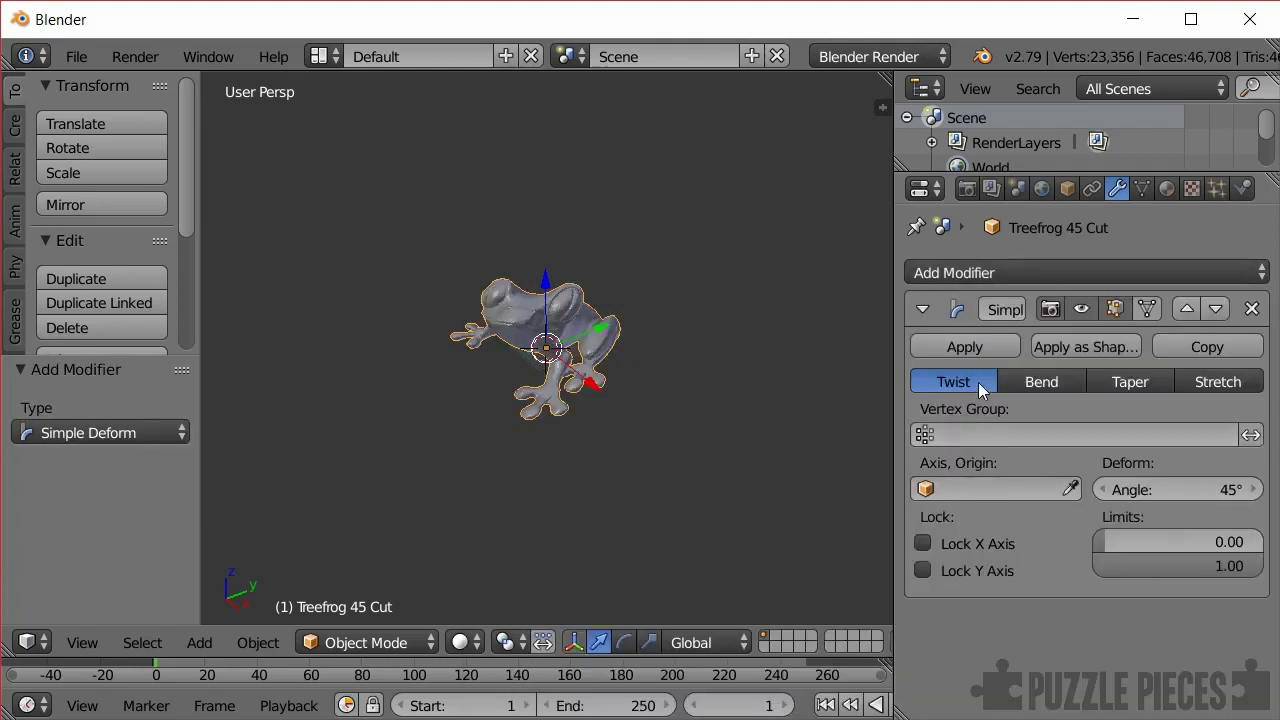
Switch the Simple Deform modifier to Bend mode and lower its angle to 13.1°.
left_click(1036, 378)
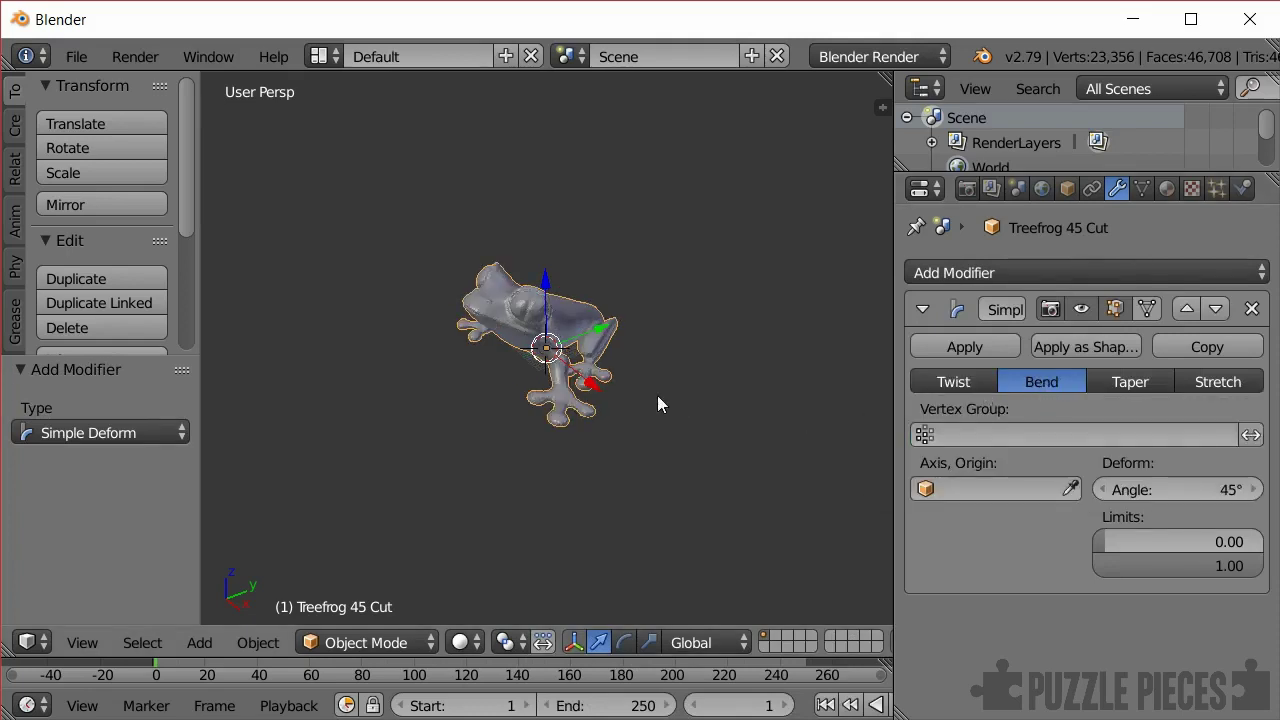
middle_click_drag(658, 395, 775, 500)
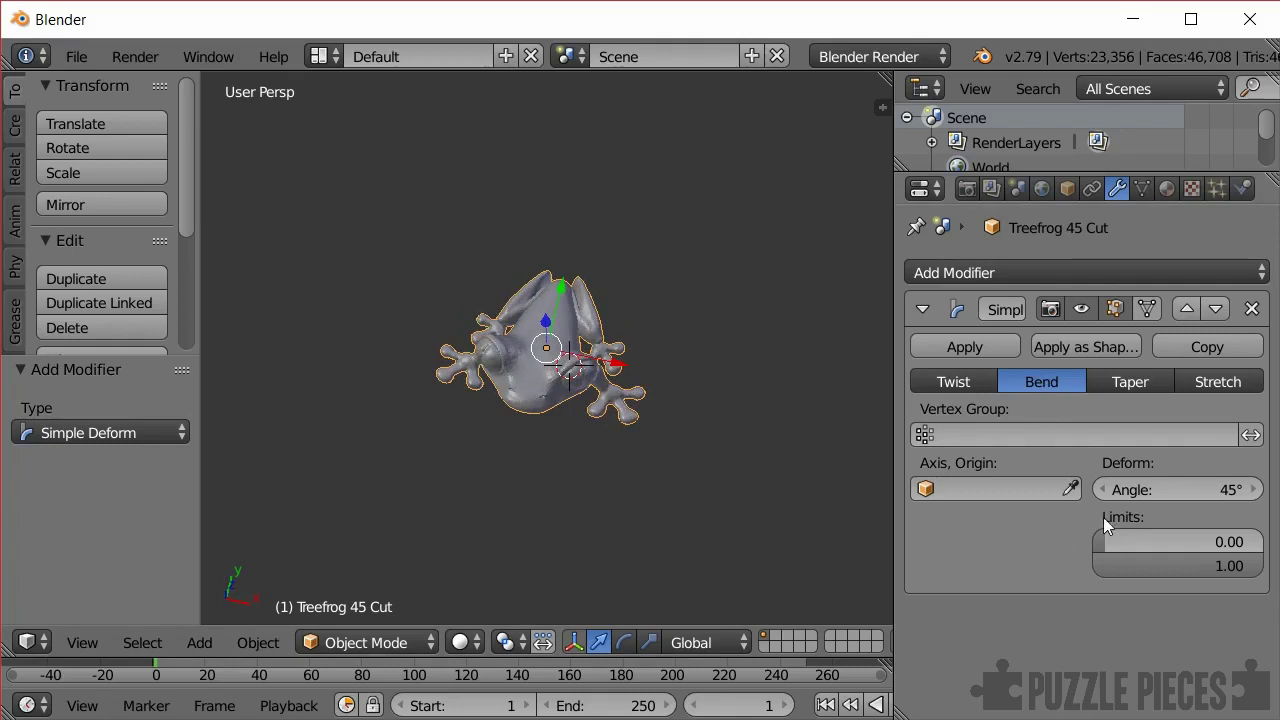
left_click_drag(1118, 492, 1035, 492)
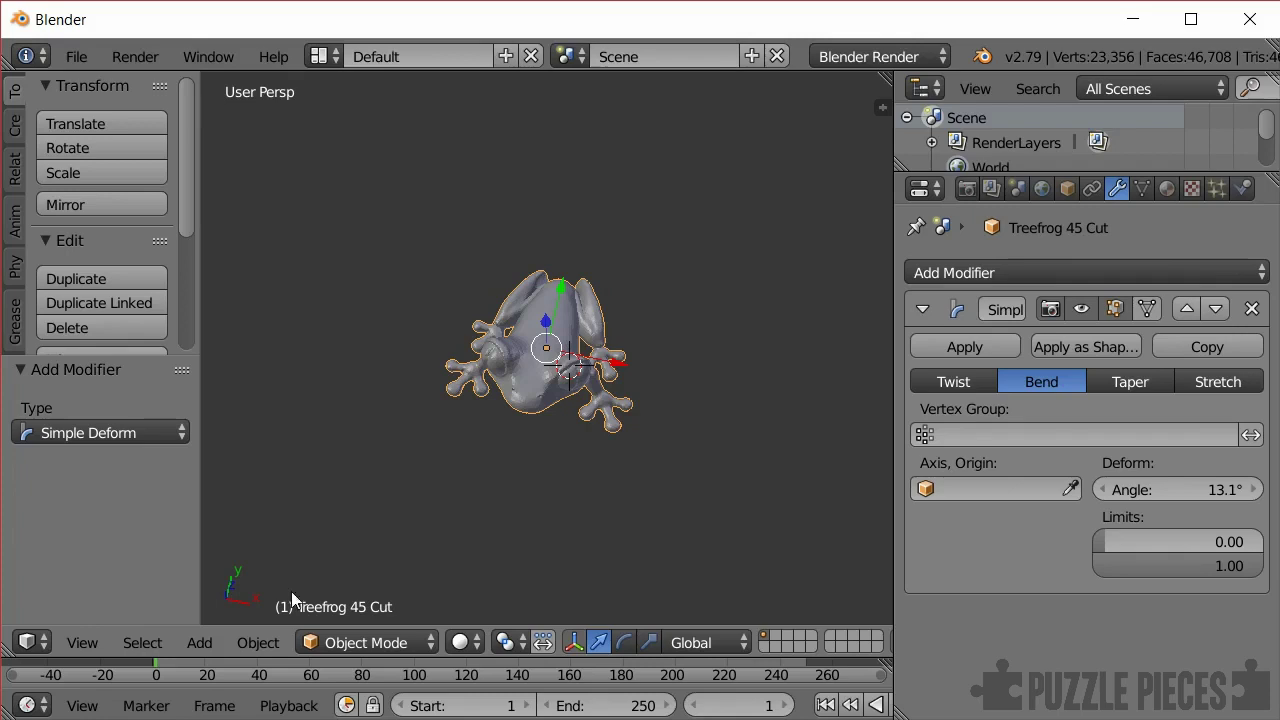
Add a Plain Axes empty and move it 58.508 units along negative Y beside the frog.
left_click(198, 647)
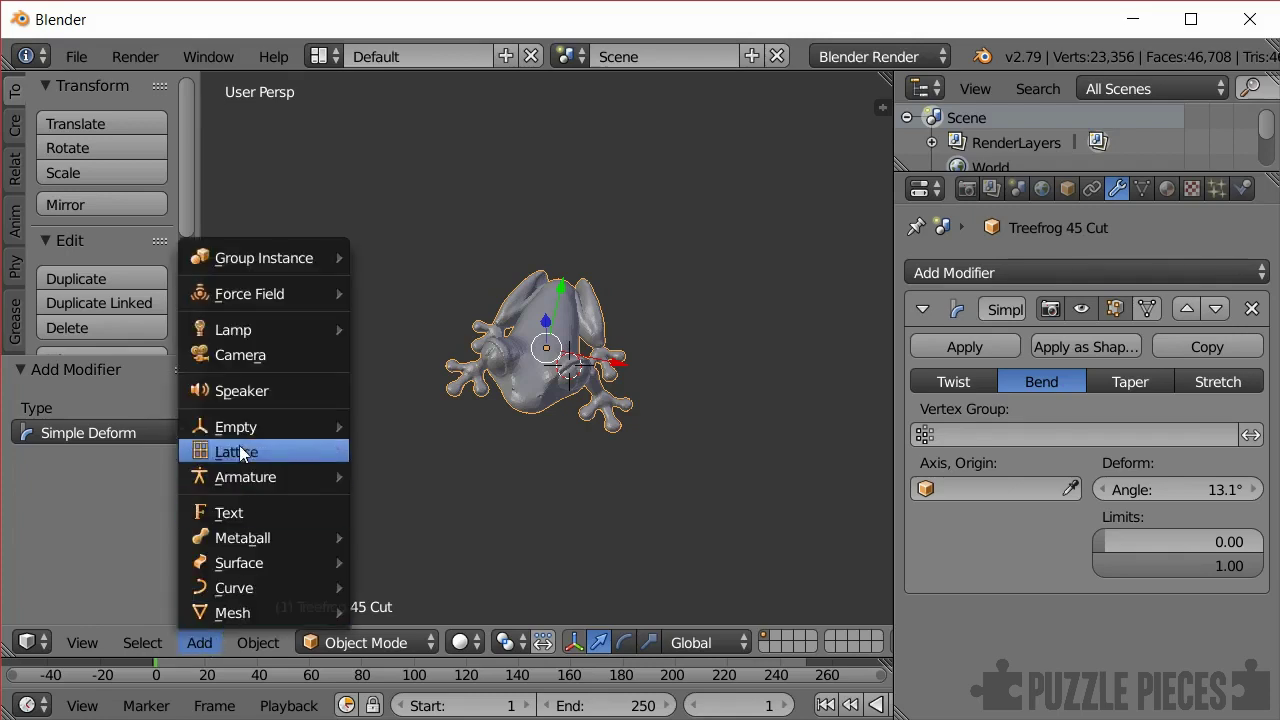
mouse_move(243, 430)
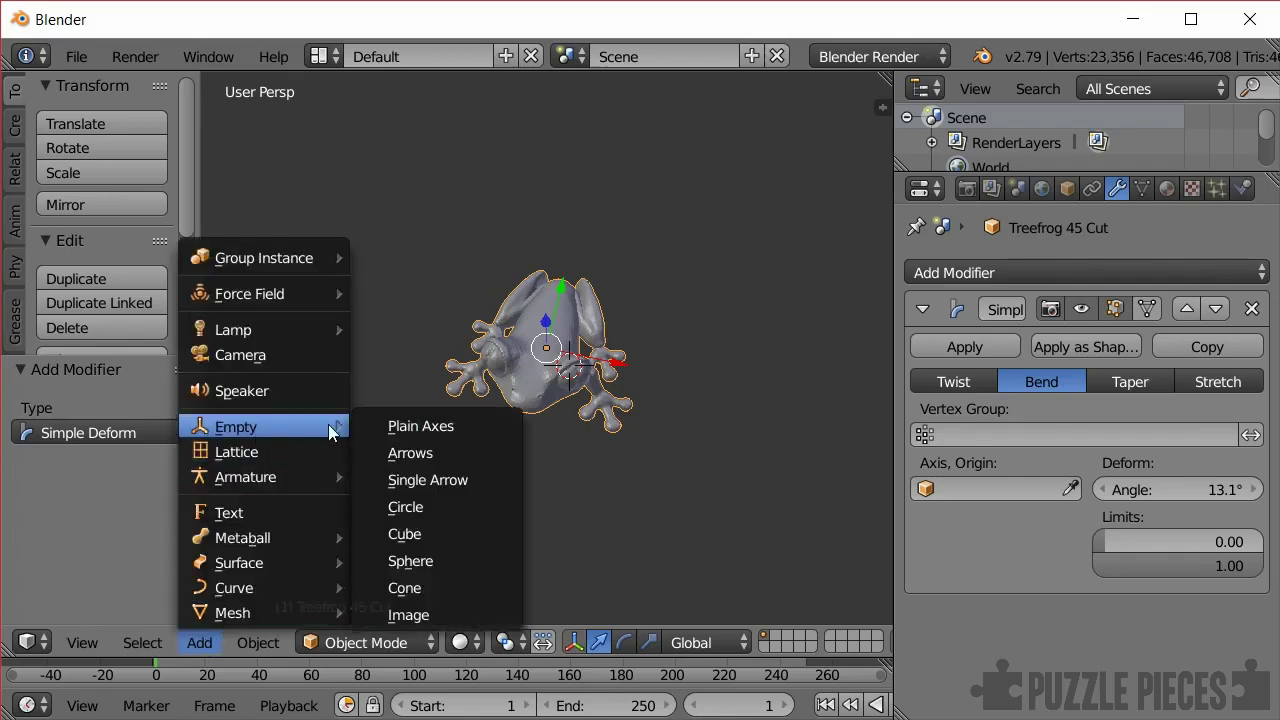
left_click(438, 425)
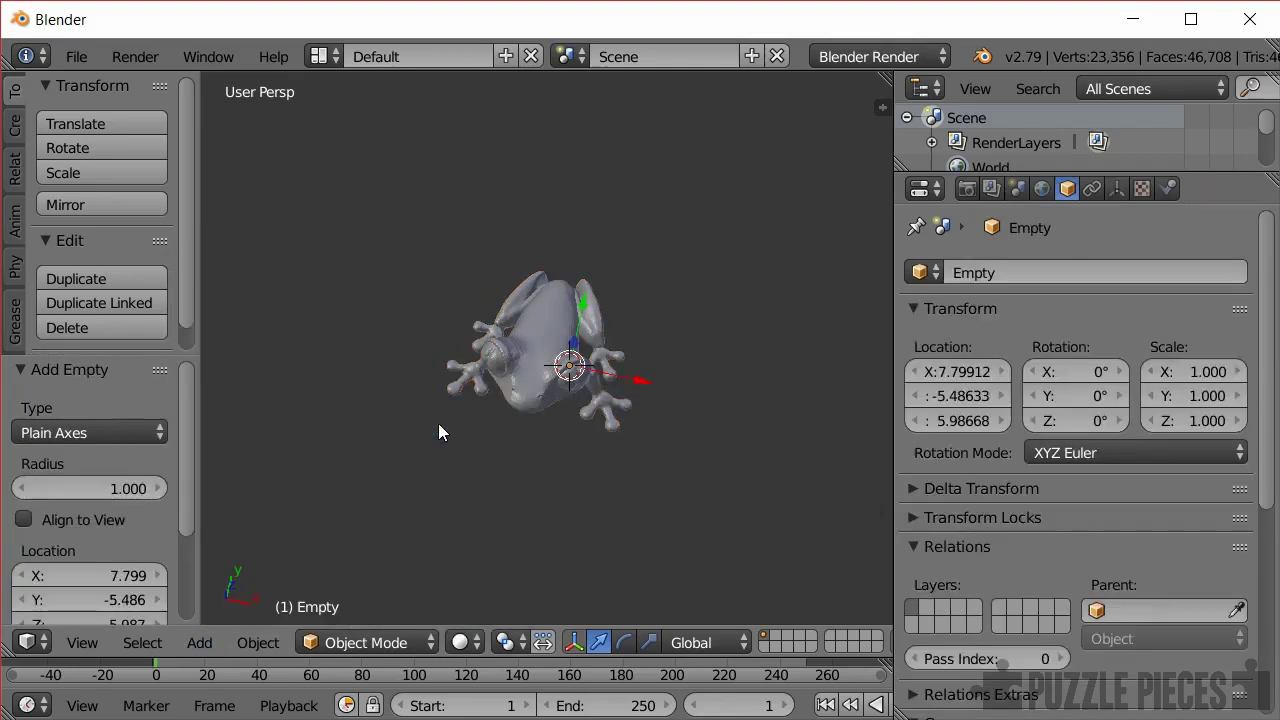
middle_click_drag(447, 474, 617, 390)
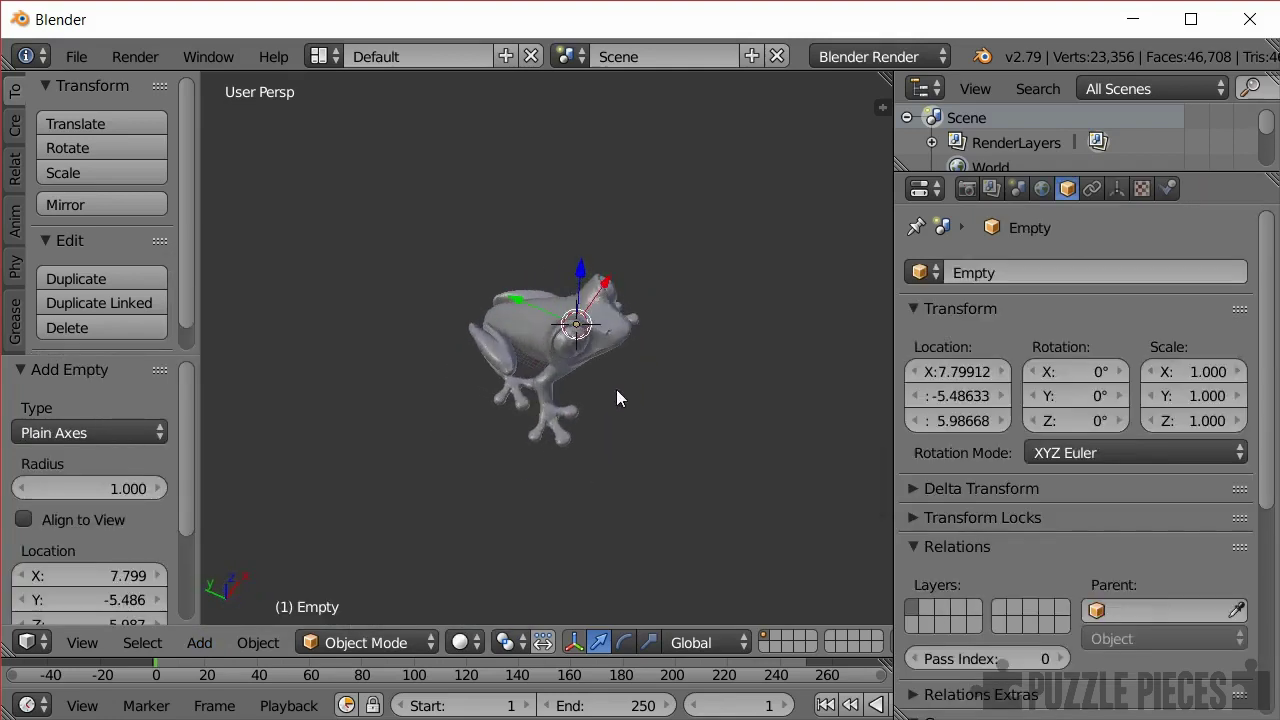
left_click_drag(516, 298, 730, 396)
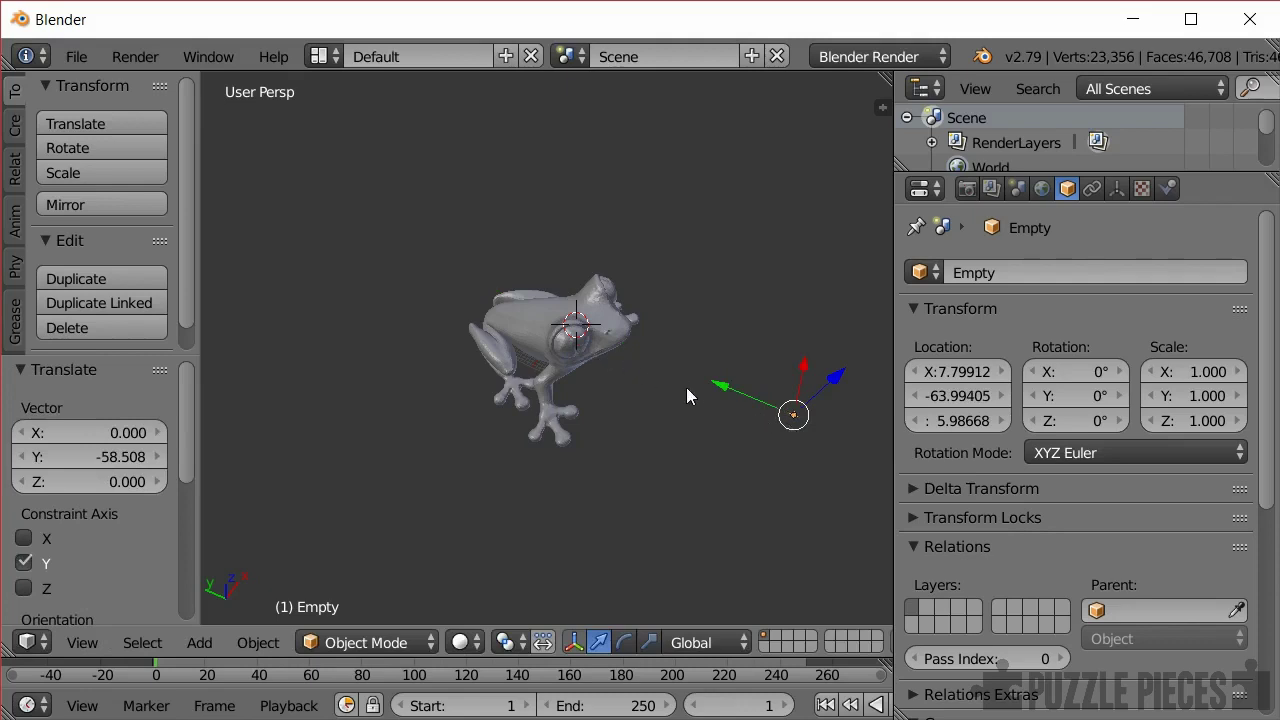
right_click(538, 325)
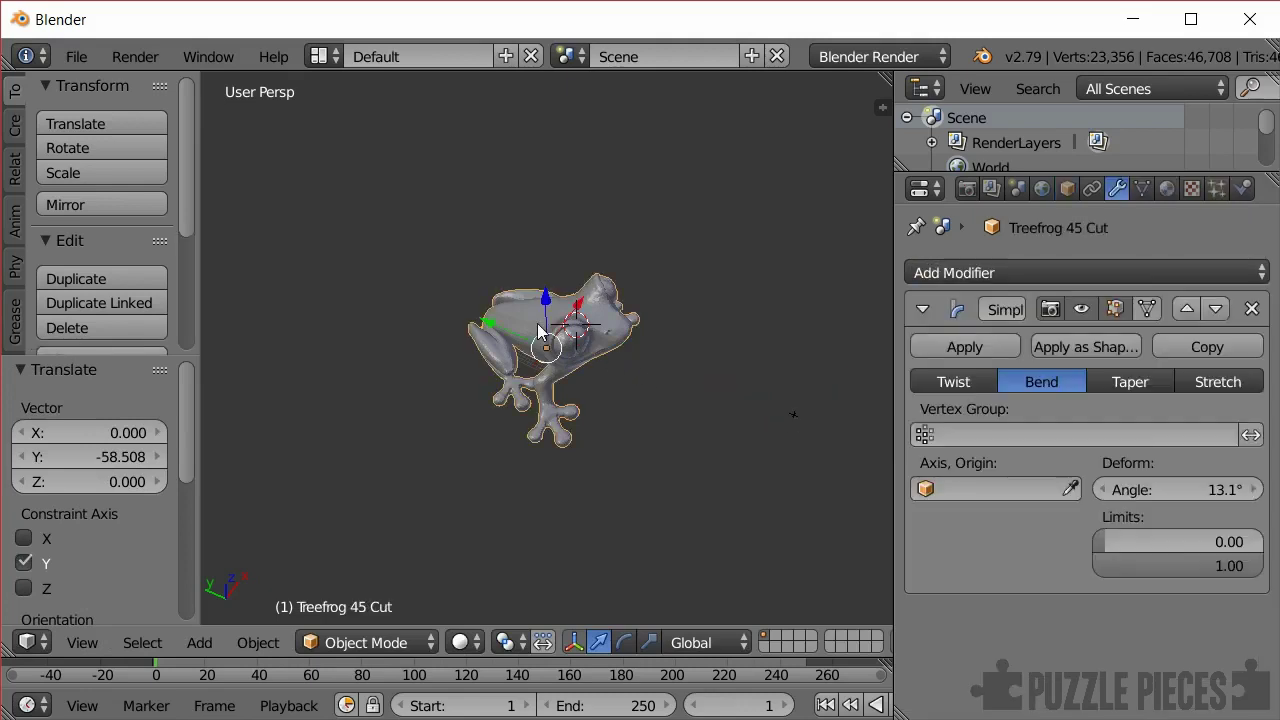
Set the Empty as the Simple Deform axis origin and bend the frog to -86.5°.
left_click(971, 487)
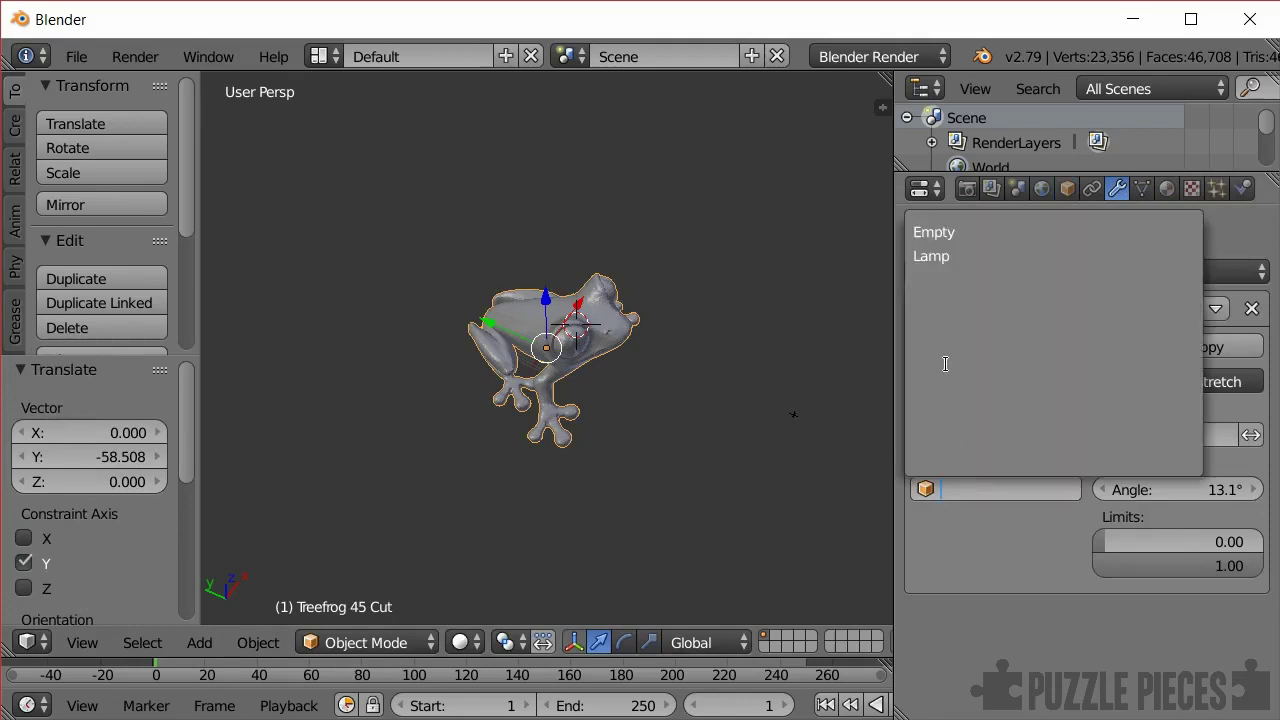
left_click(938, 234)
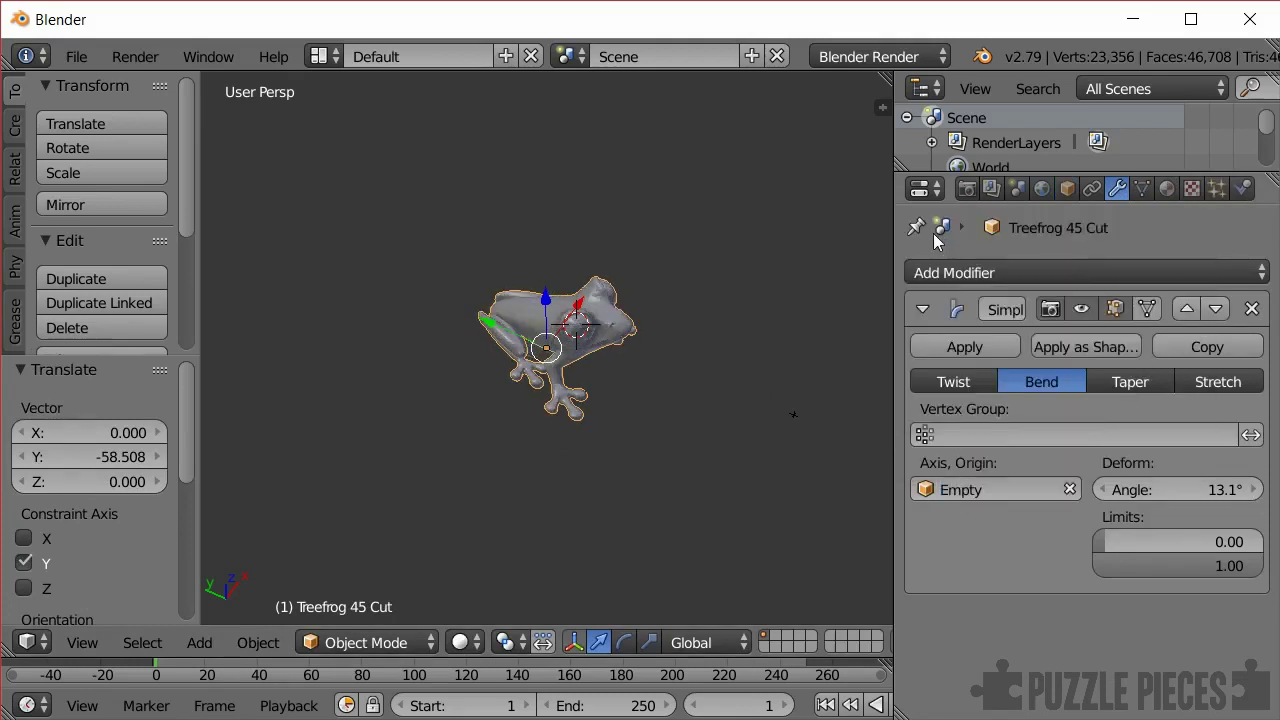
middle_click_drag(797, 476, 676, 492)
scroll(672, 528, "down", 1)
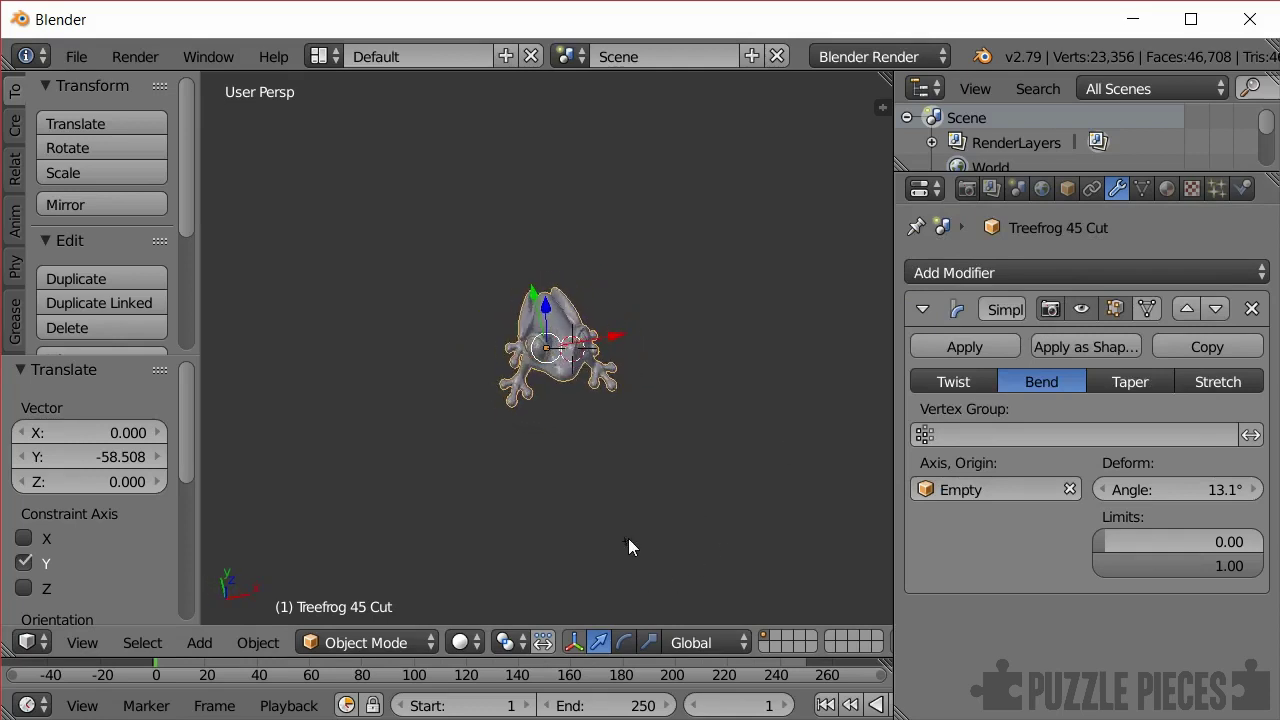
left_click_drag(1162, 482, 980, 483)
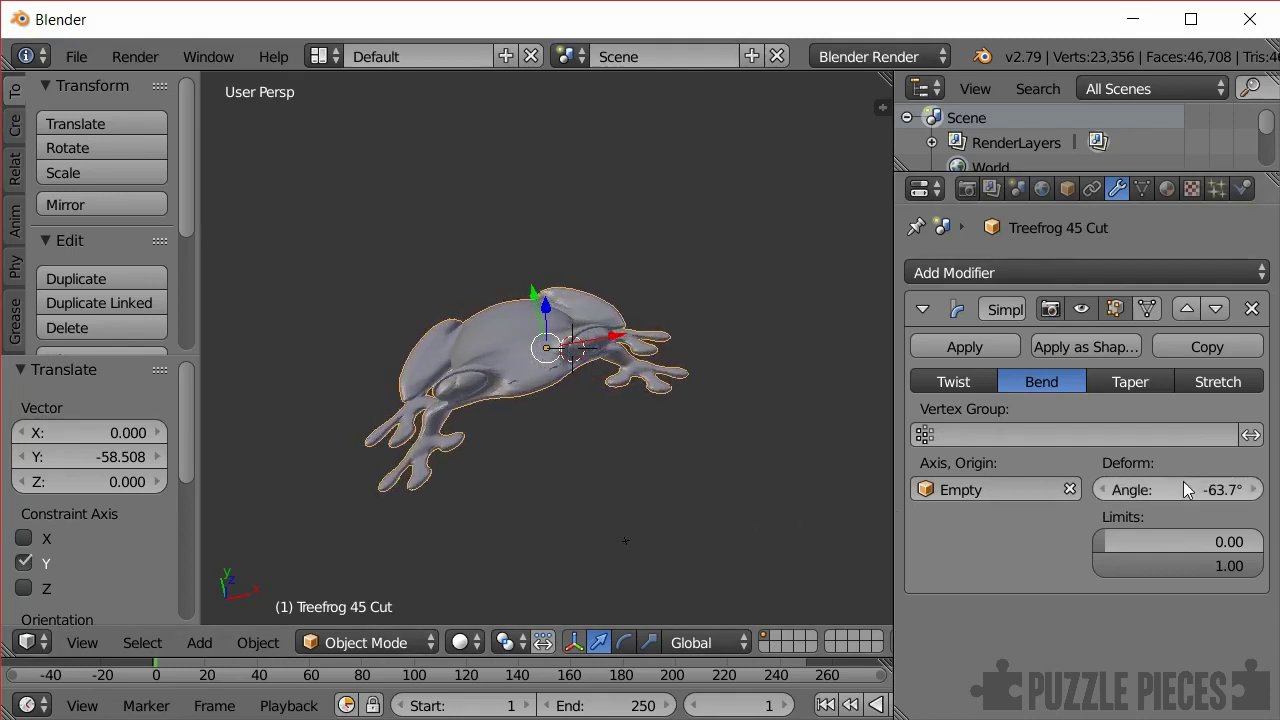
left_click_drag(1175, 486, 1116, 486)
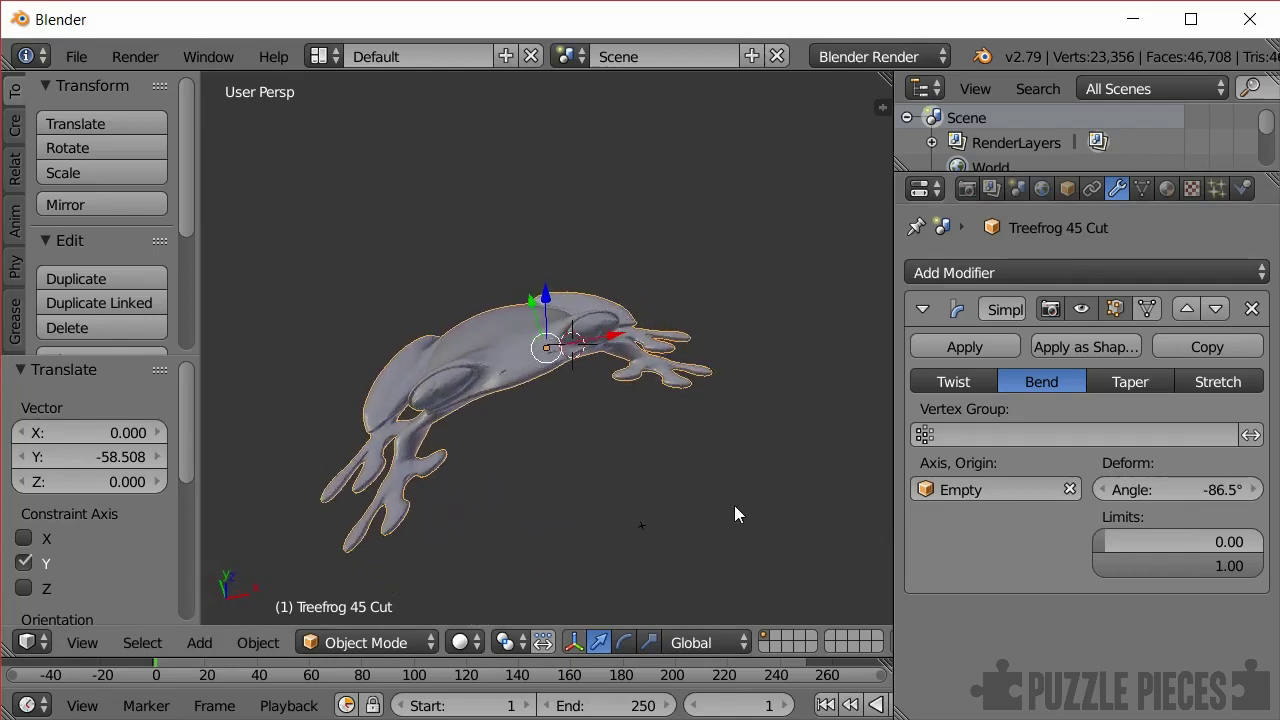
Move the Empty to -3.30, -96.51, 5.99 so the frog bends into a shallow arch.
right_click(641, 526)
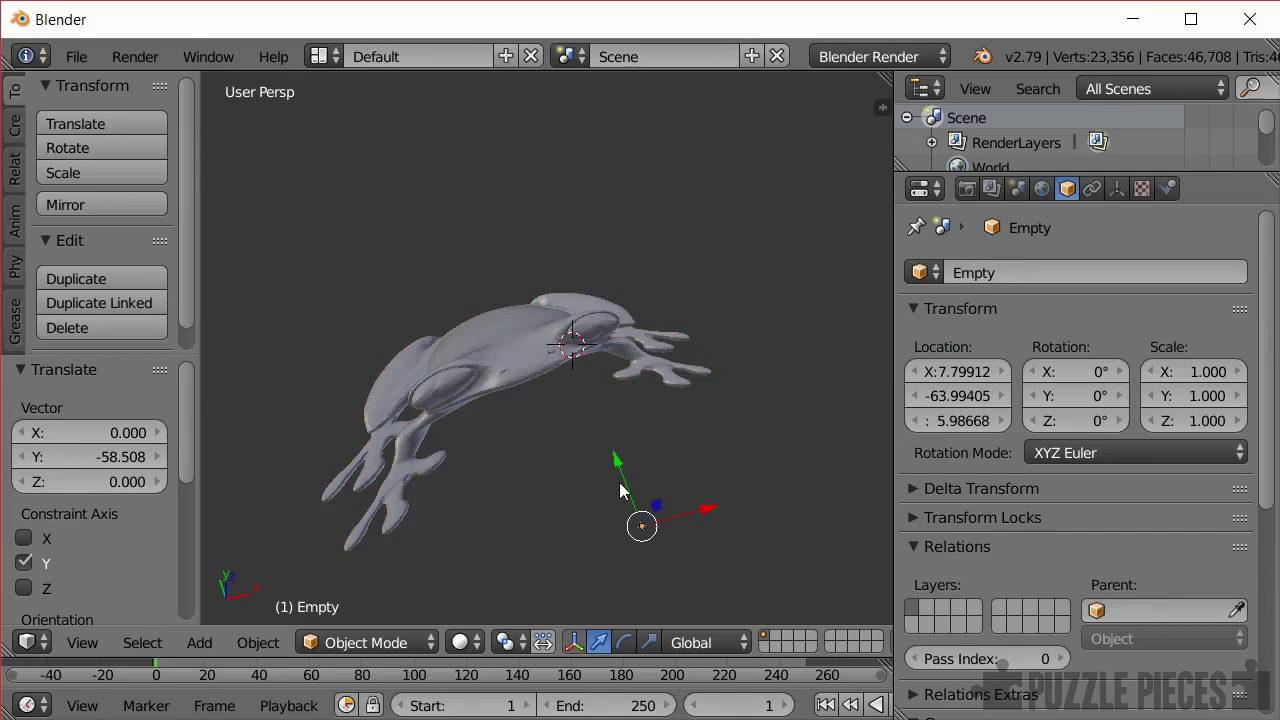
key("g")
key("y")
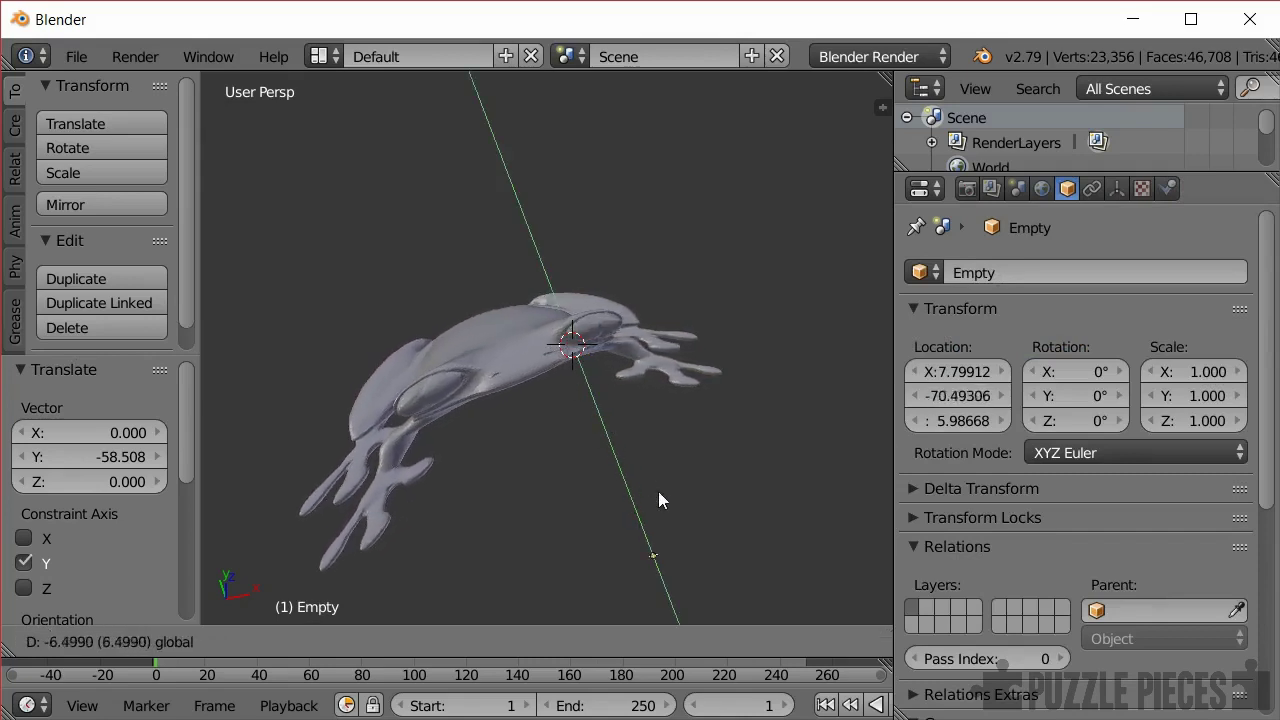
left_click(658, 458)
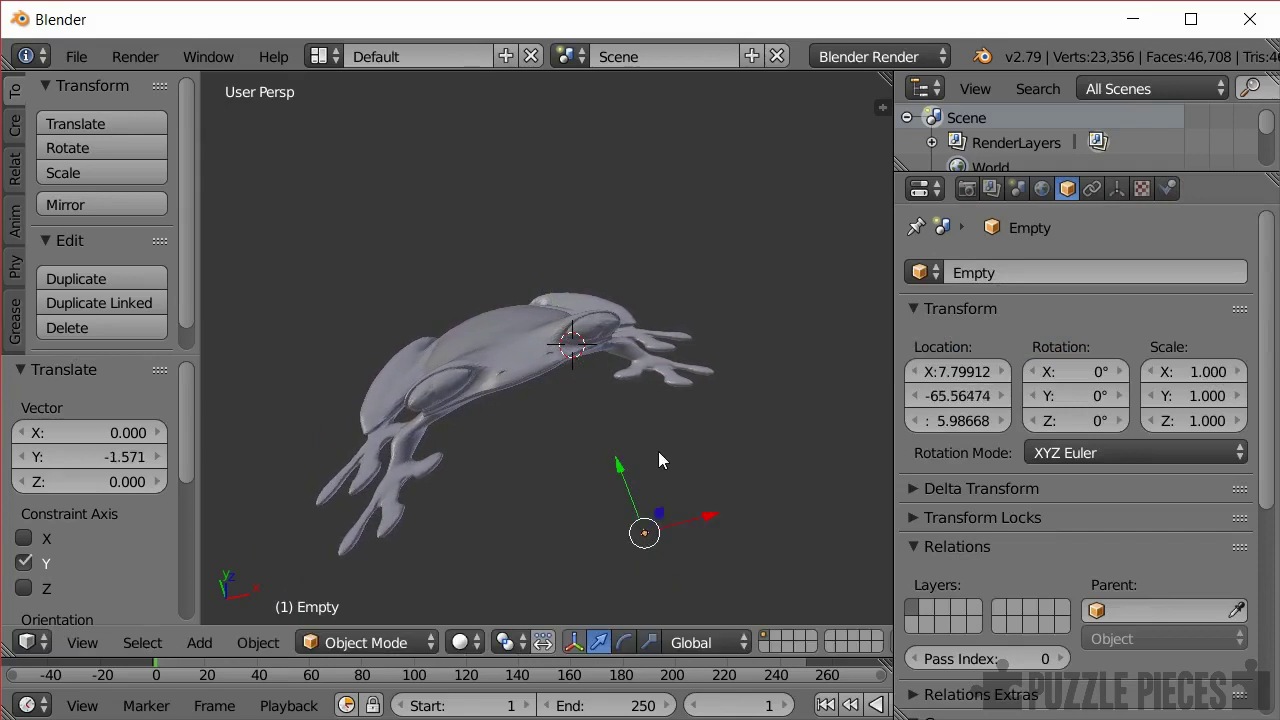
key("g")
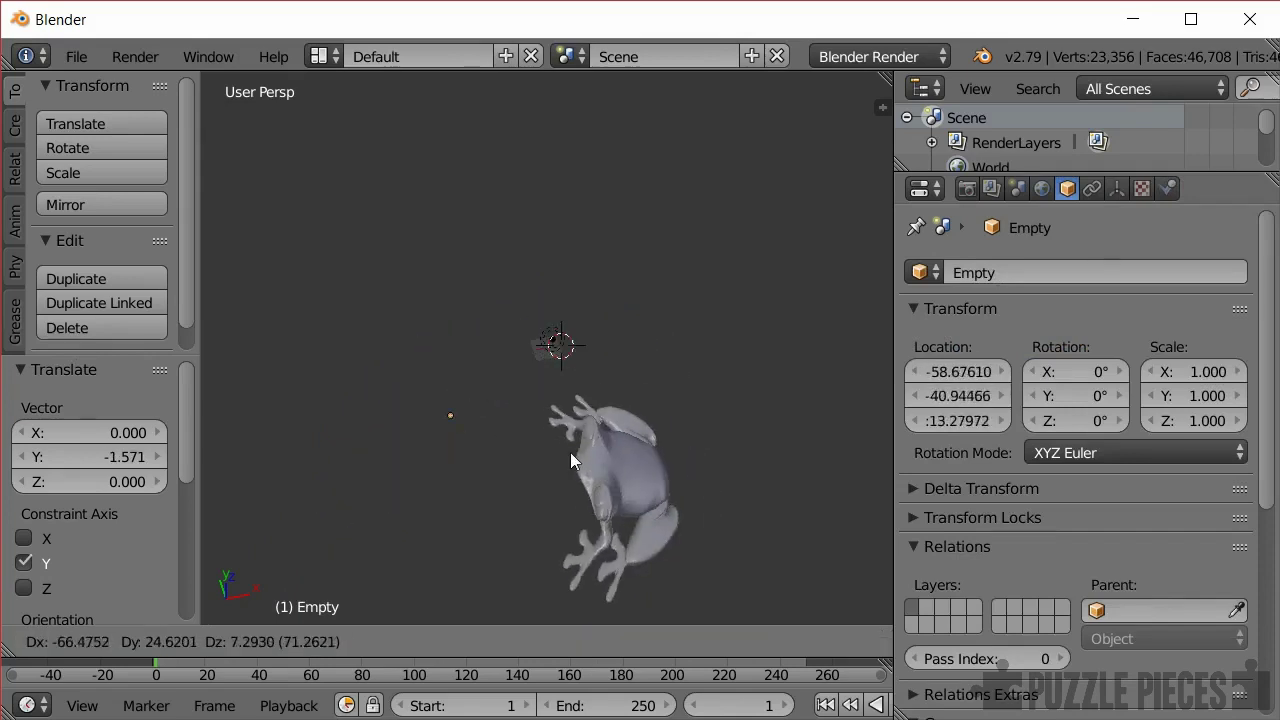
left_click(696, 497)
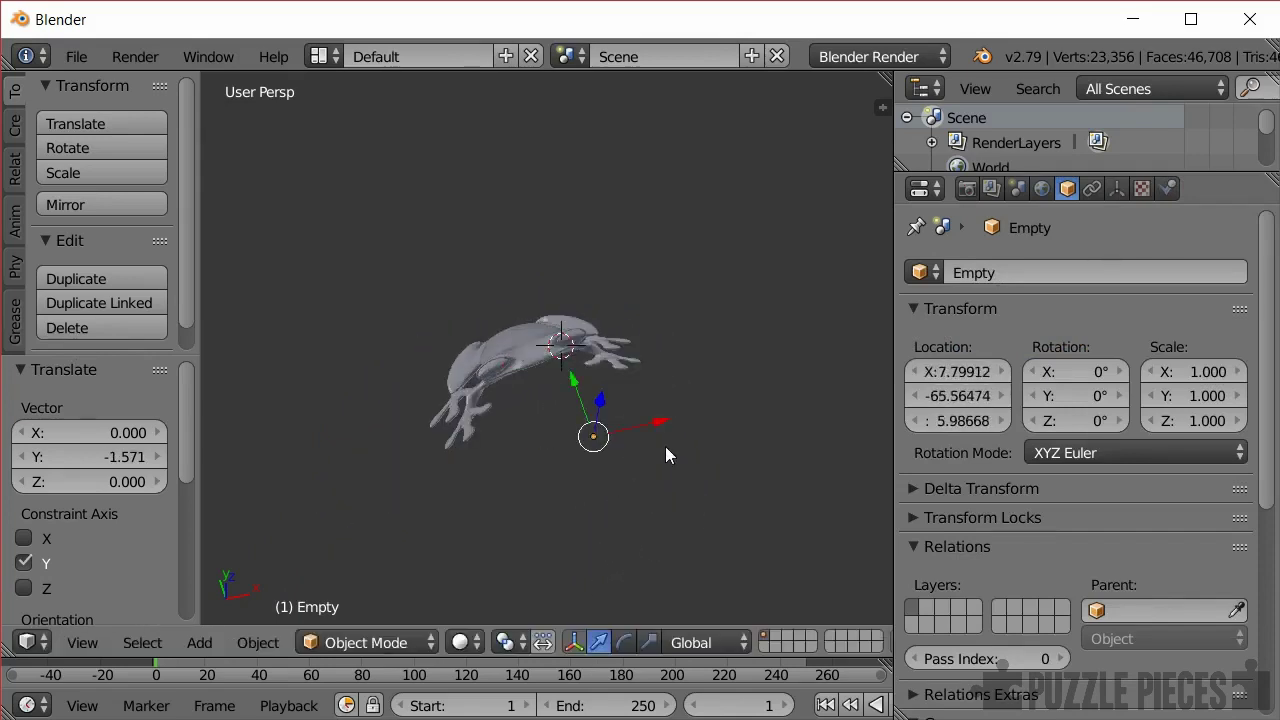
mouse_move(657, 420)
left_mouse_down()
mouse_move(570, 433)
mouse_move(681, 419)
mouse_move(636, 432)
left_mouse_up()
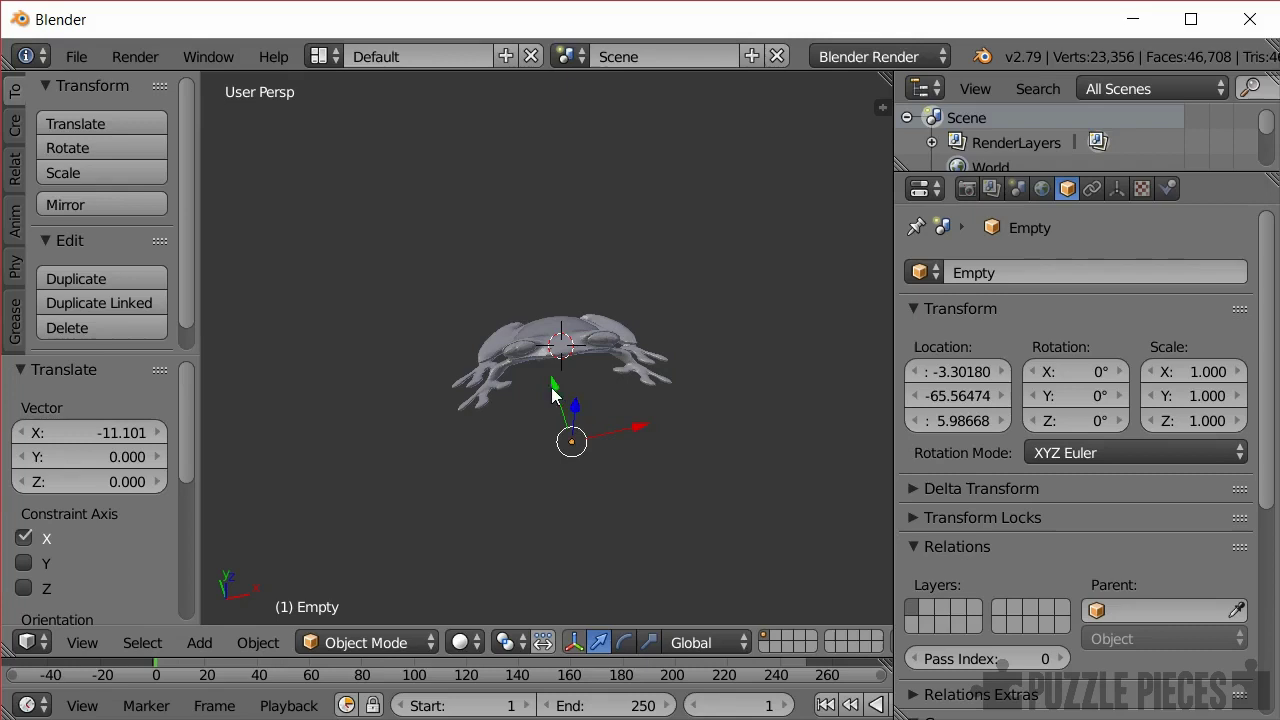
left_click_drag(555, 392, 580, 447)
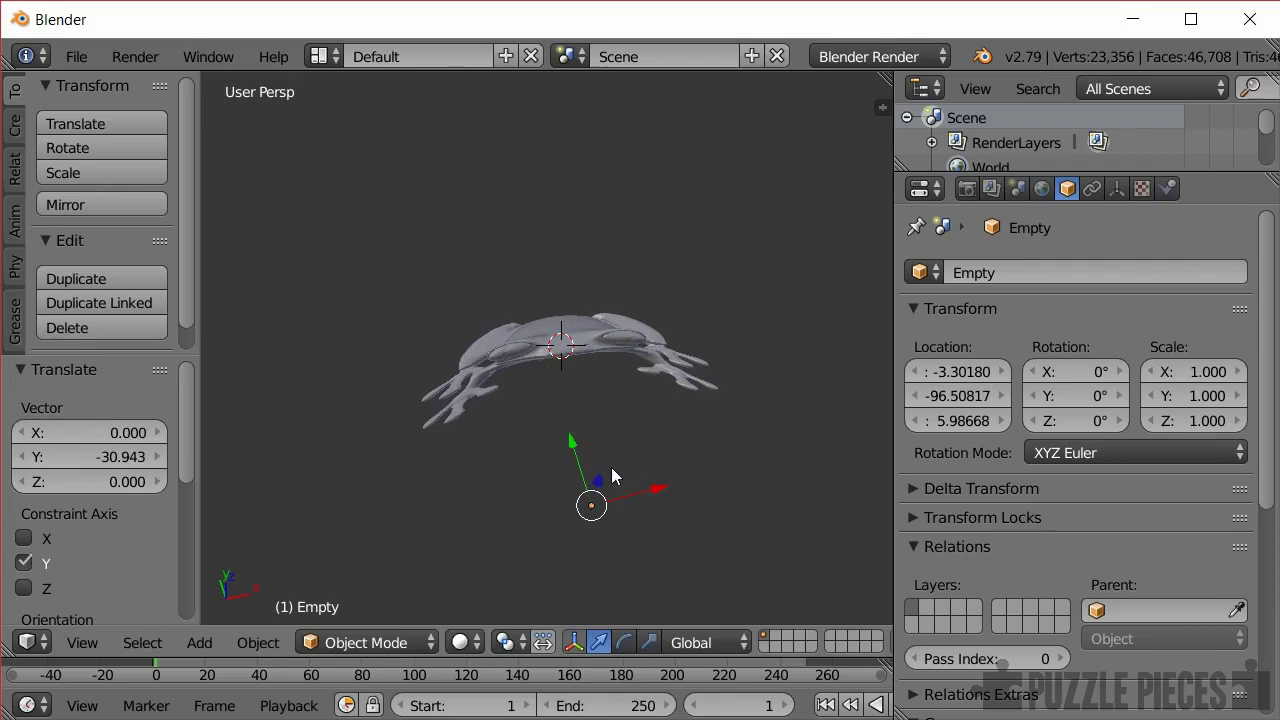
Reselect the frog and increase its Simple Deform bend angle to -133°.
right_click(591, 327)
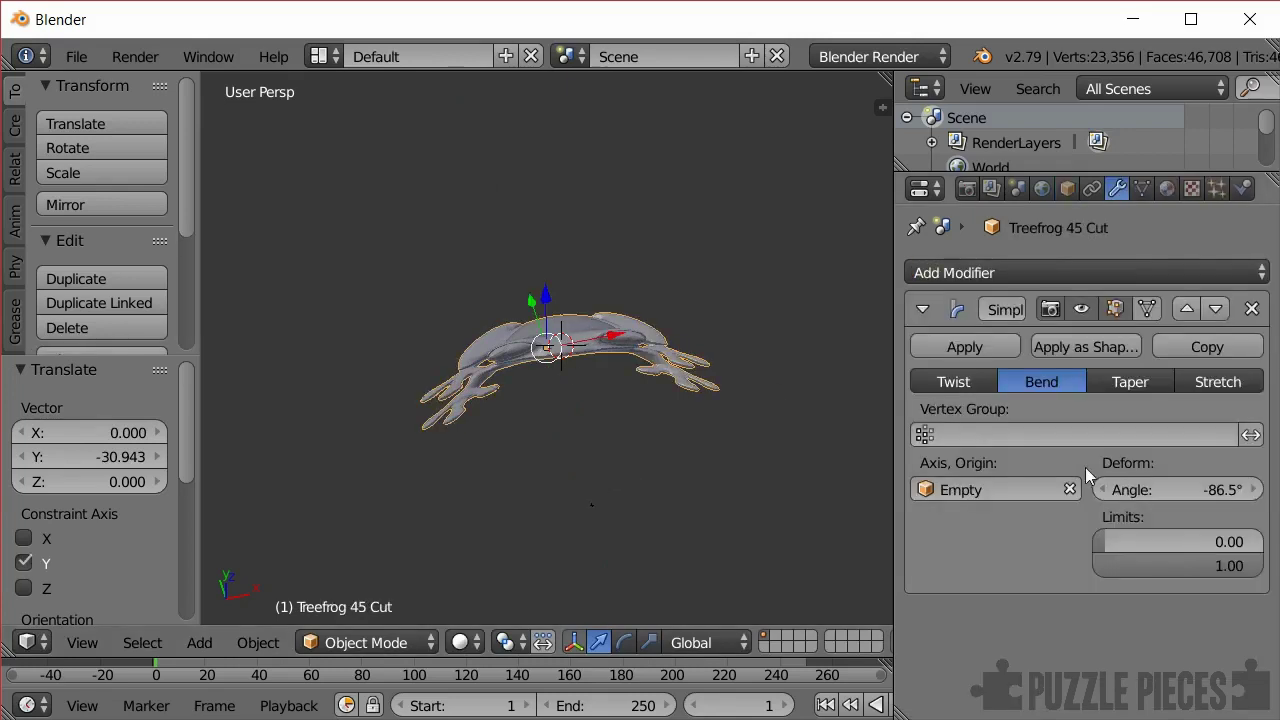
mouse_move(1123, 490)
left_mouse_down()
mouse_move(1070, 490)
mouse_move(1129, 488)
left_mouse_up()
middle_click_drag(640, 432, 645, 371)
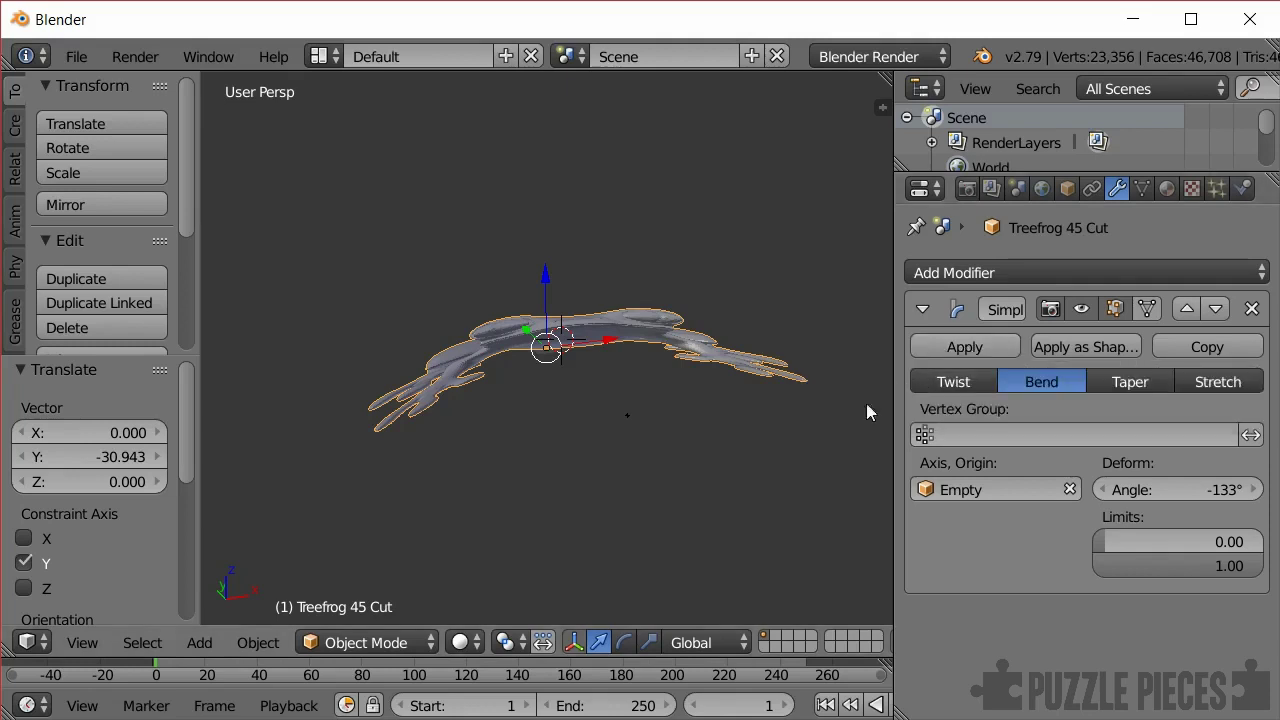
middle_click_drag(697, 479, 748, 543)
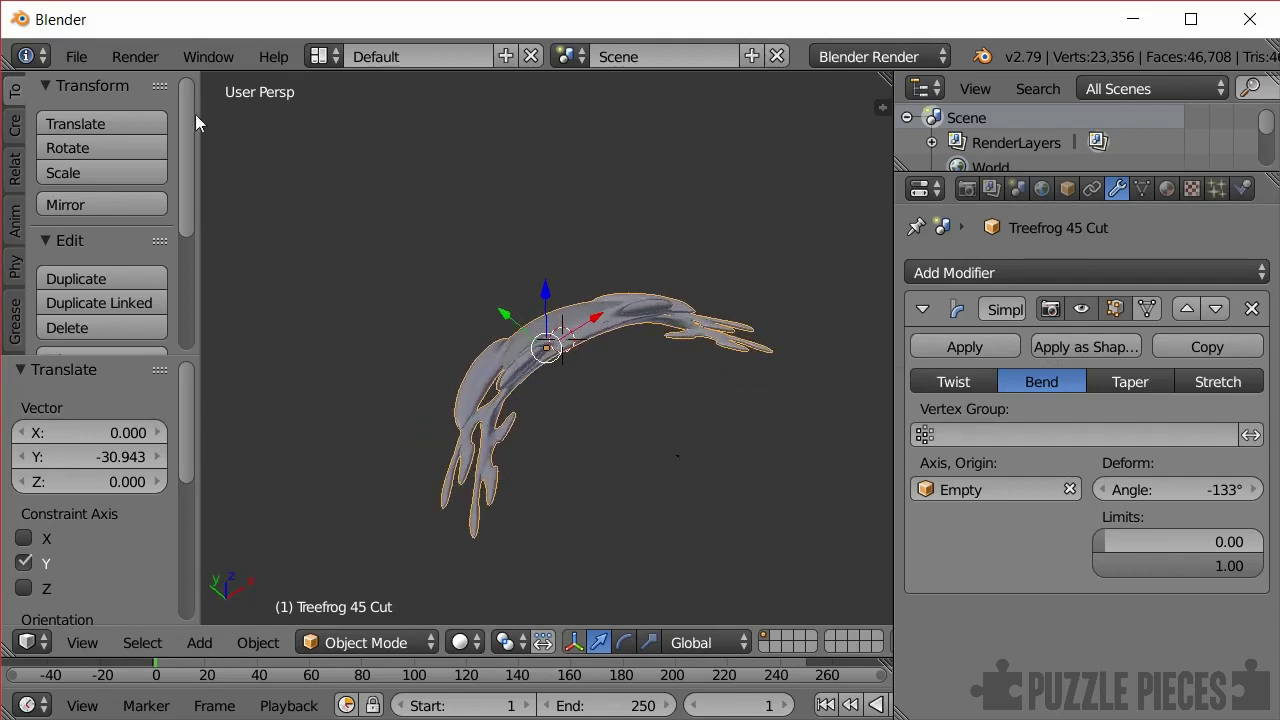
Export the bent frog as an STL named treefrog_anamorphic.stl.
left_click(78, 57)
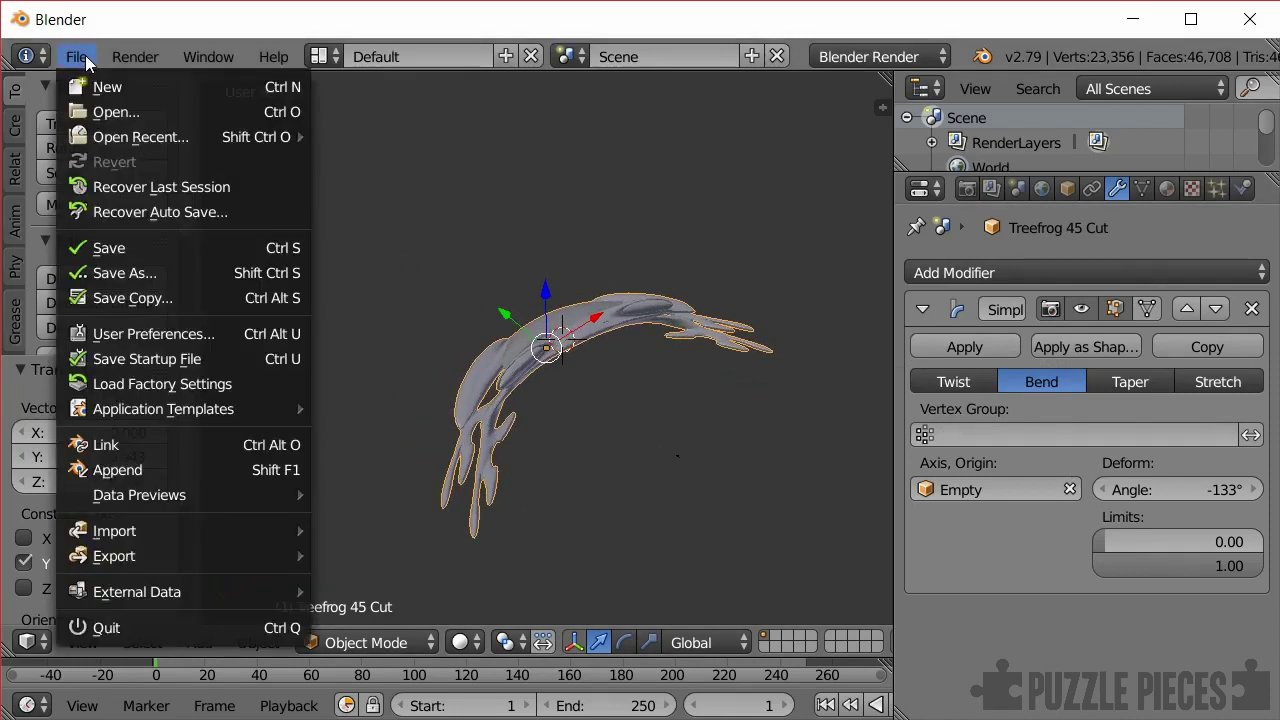
mouse_move(229, 554)
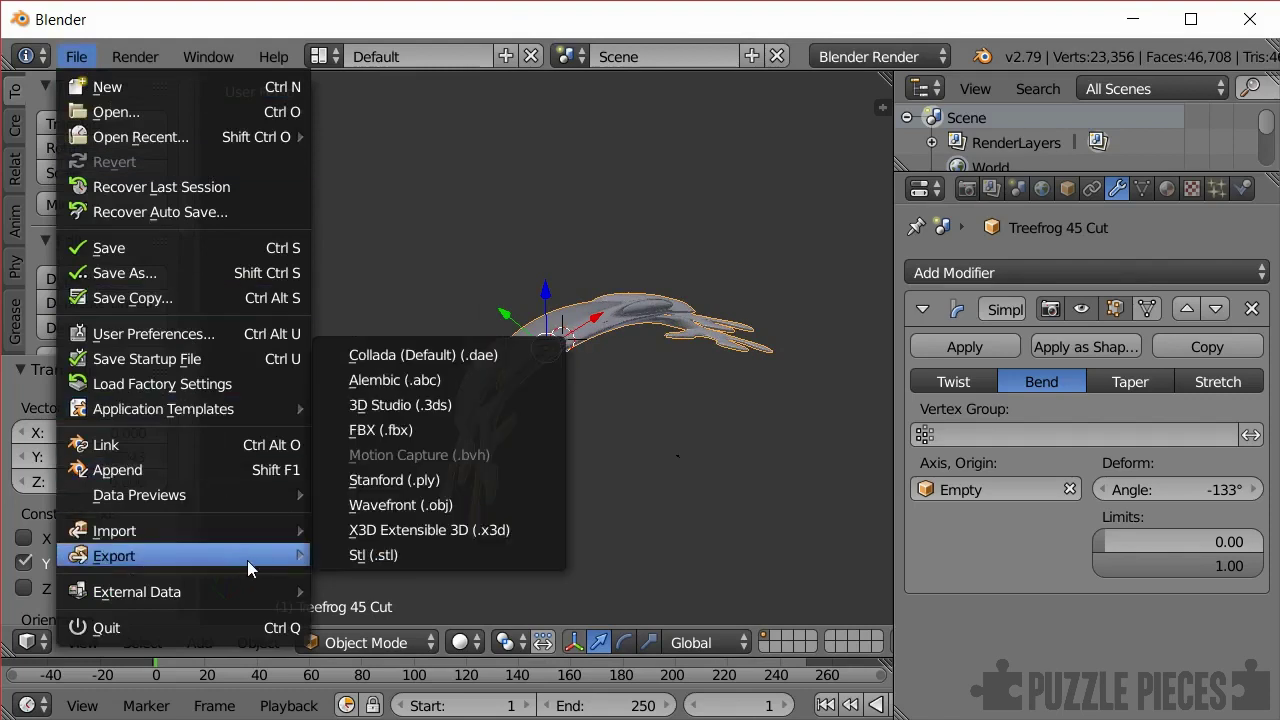
left_click(375, 555)
left_click(397, 205)
left_click(383, 150)
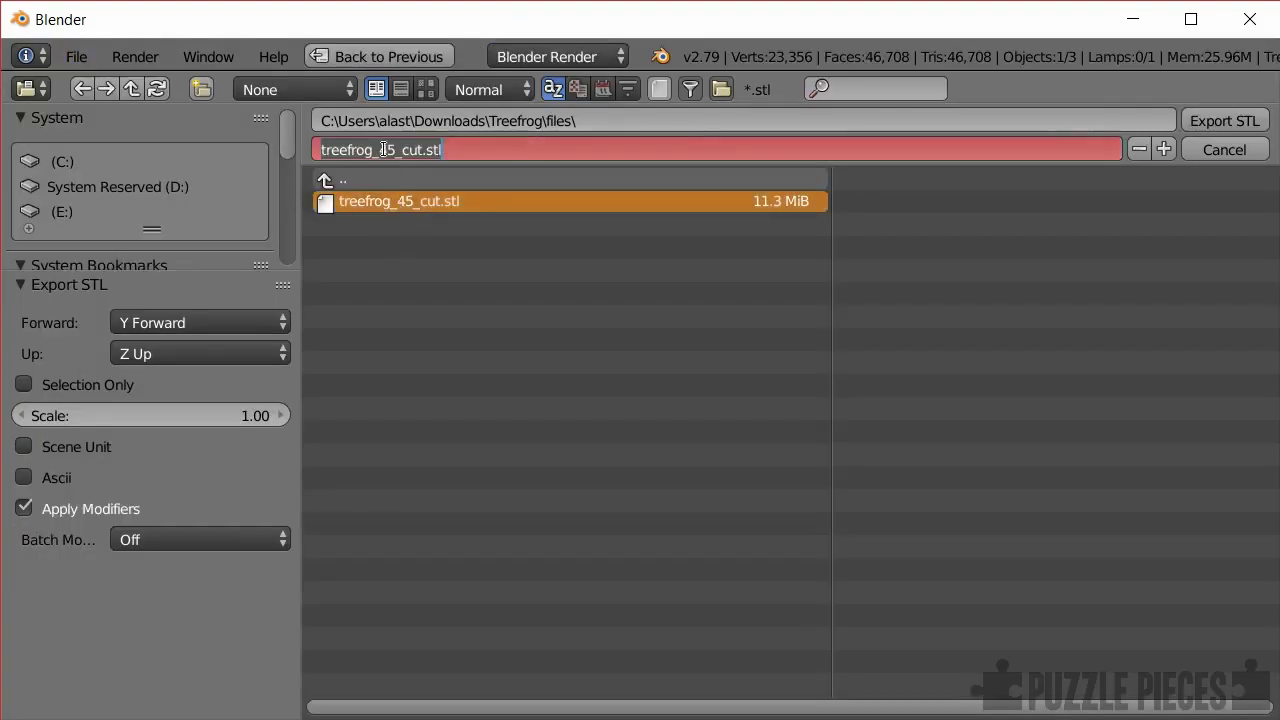
left_click(400, 150)
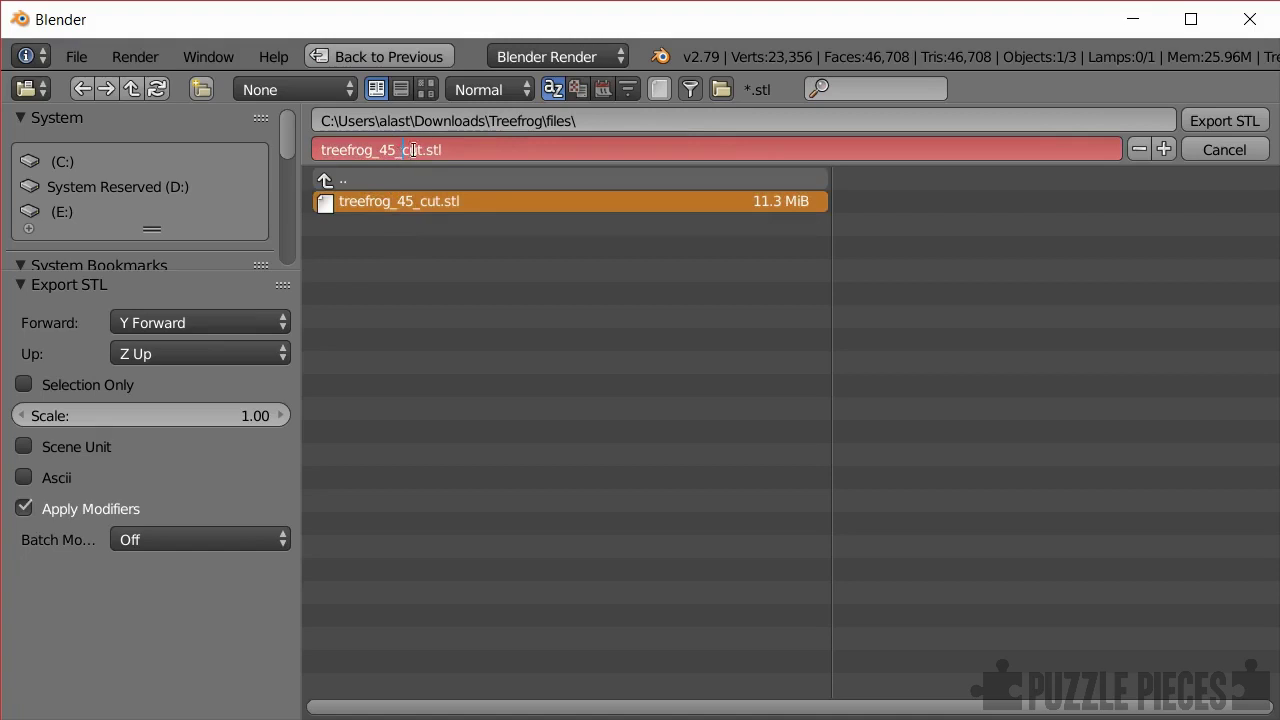
left_click_drag(419, 149, 390, 149)
type("in")
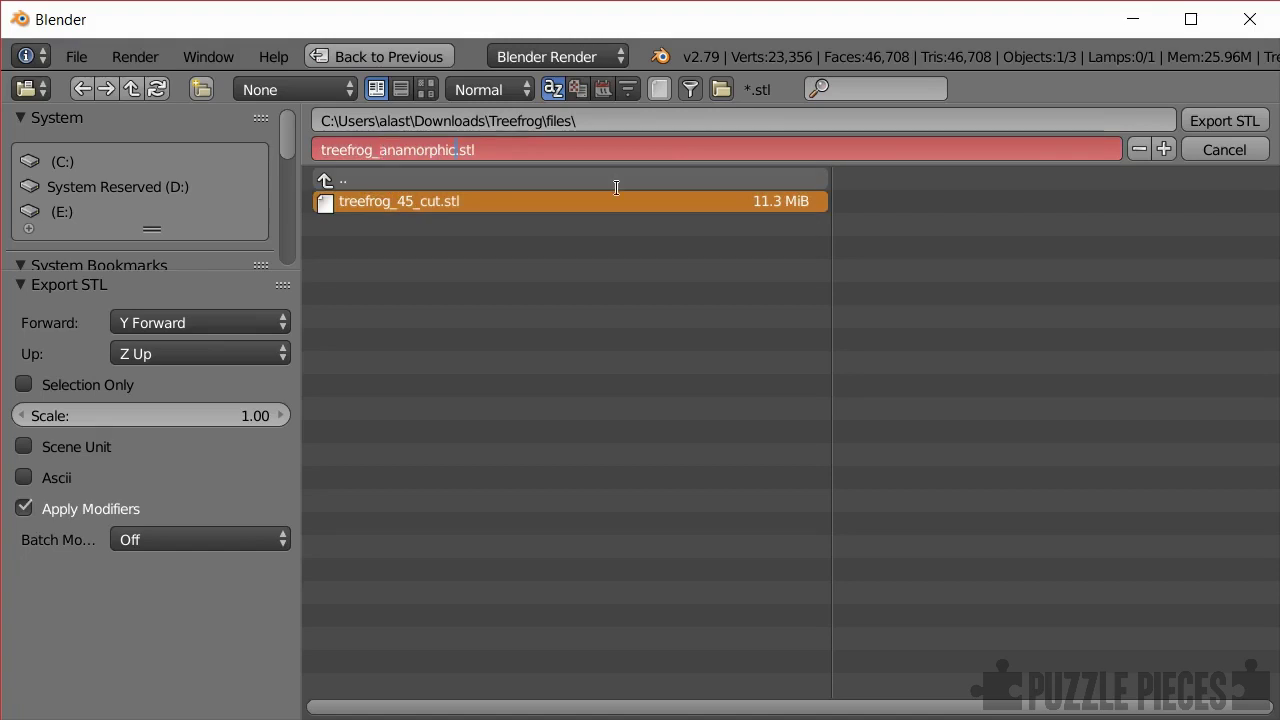
left_click(1212, 125)
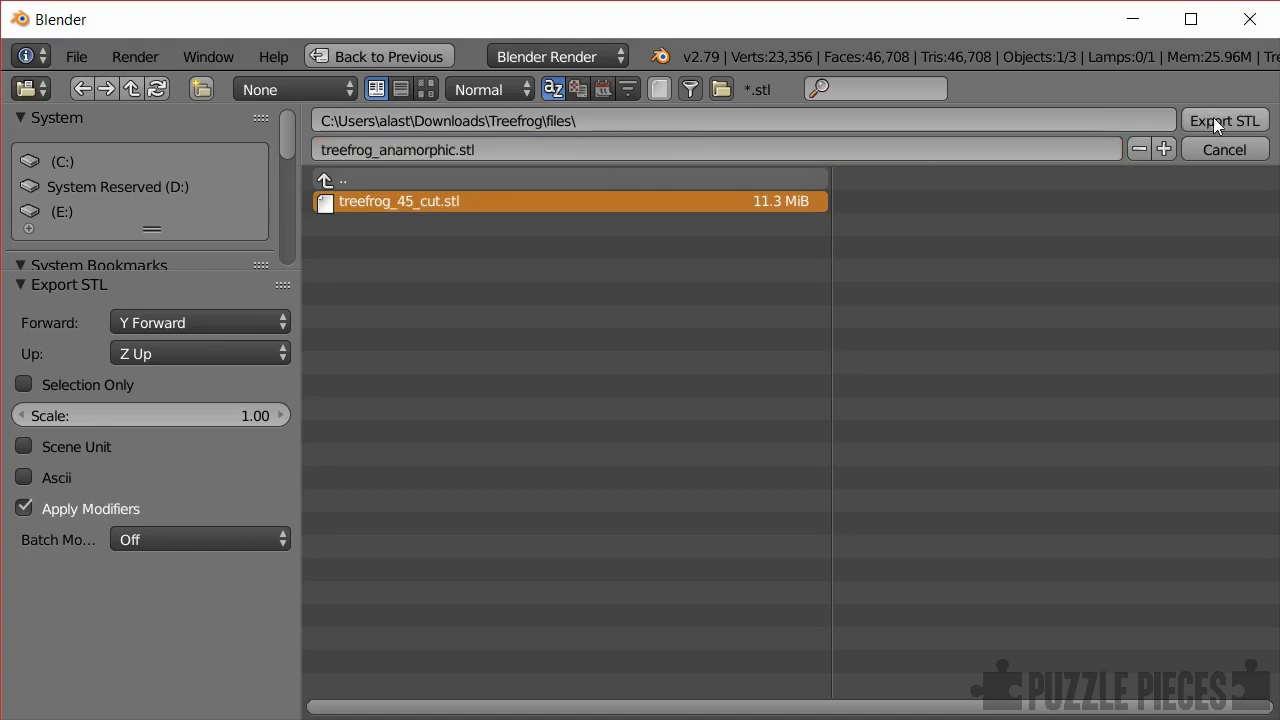
left_click(1213, 119)
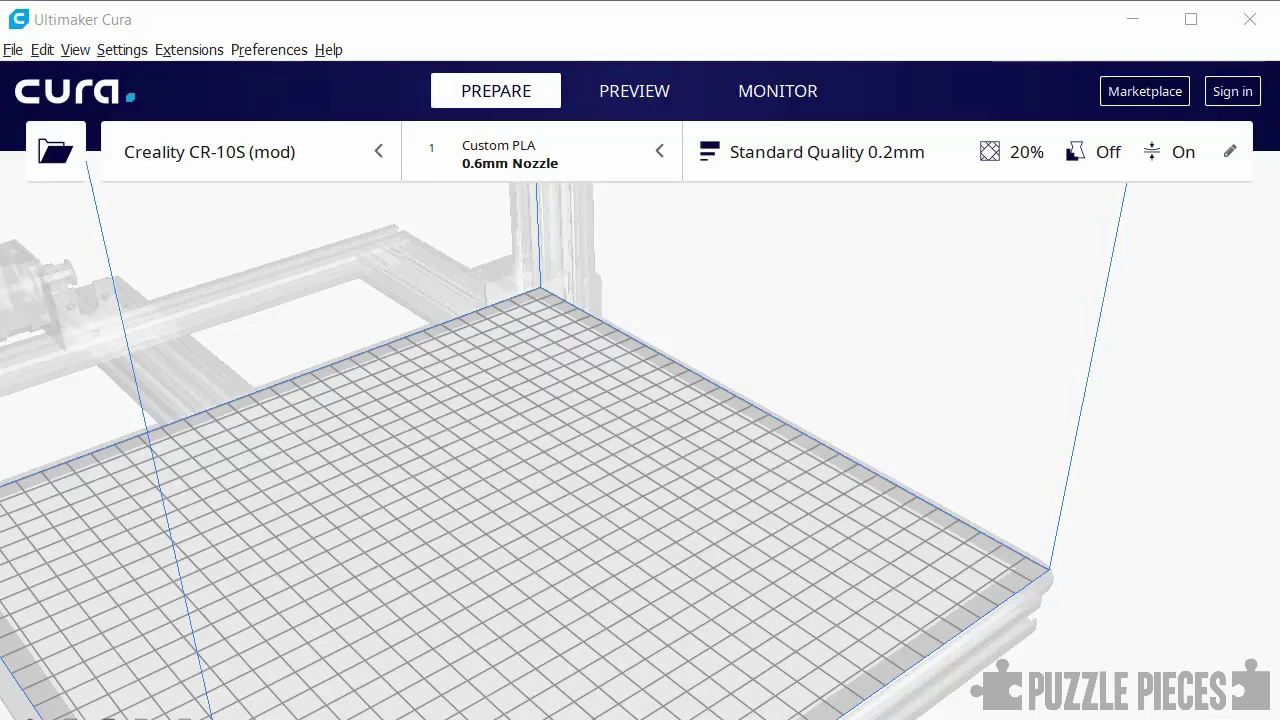
Open treefrog_anamorphic.stl in Cura and view it on the CR-10S plate from a lower angle.
left_click(13, 50)
left_click(48, 100)
double_click(282, 241)
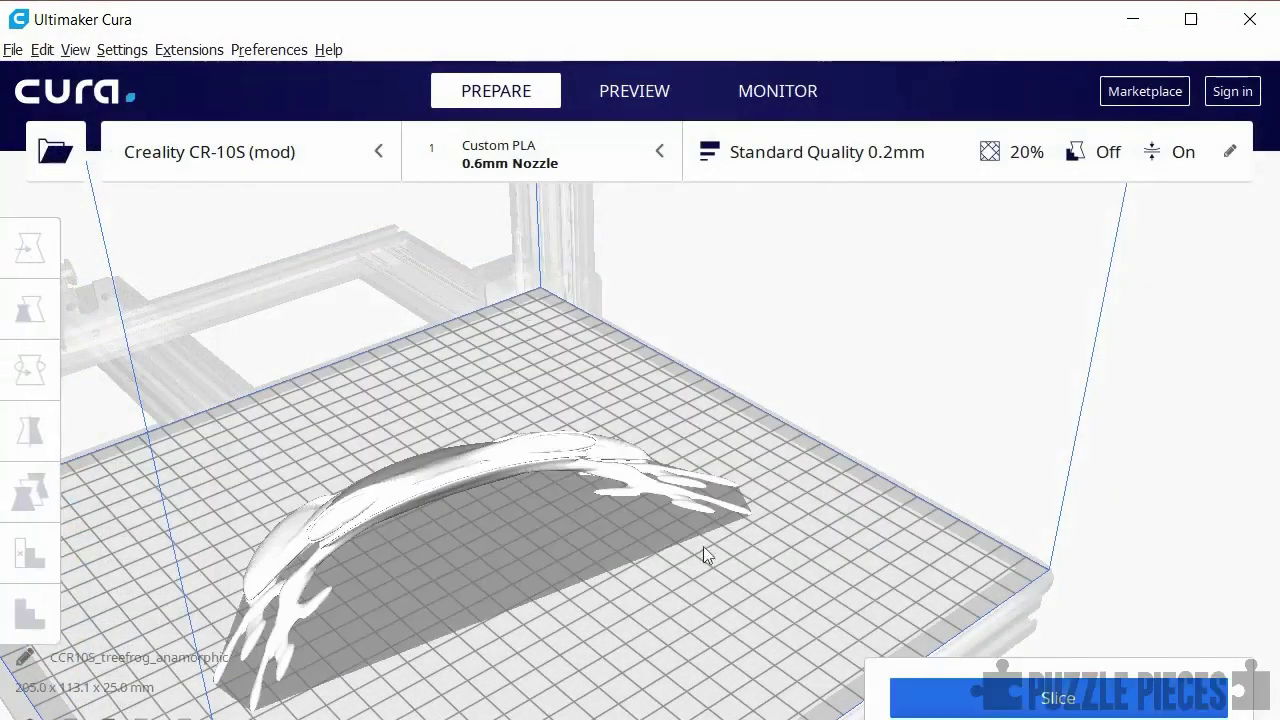
right_click_drag(703, 551, 553, 492)
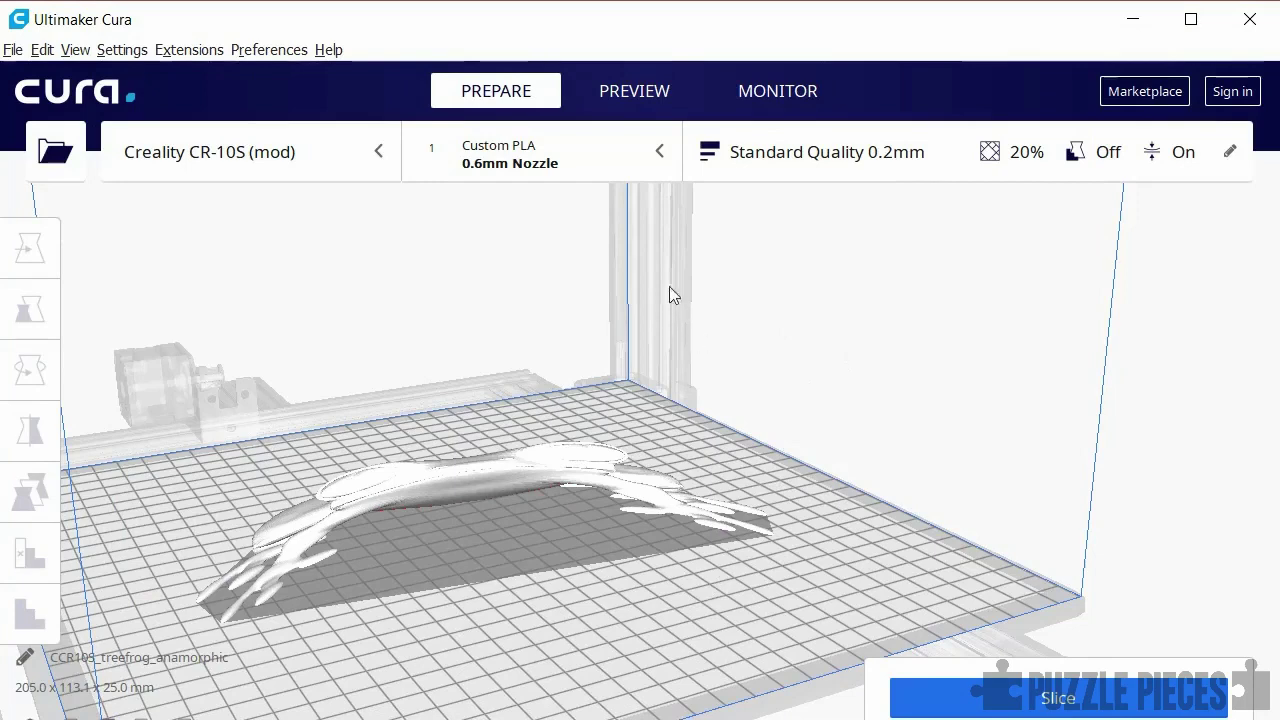
Slice the frog (2 hours 51 minutes, 37g / 12.46m) and start saving the print file.
left_click(1038, 703)
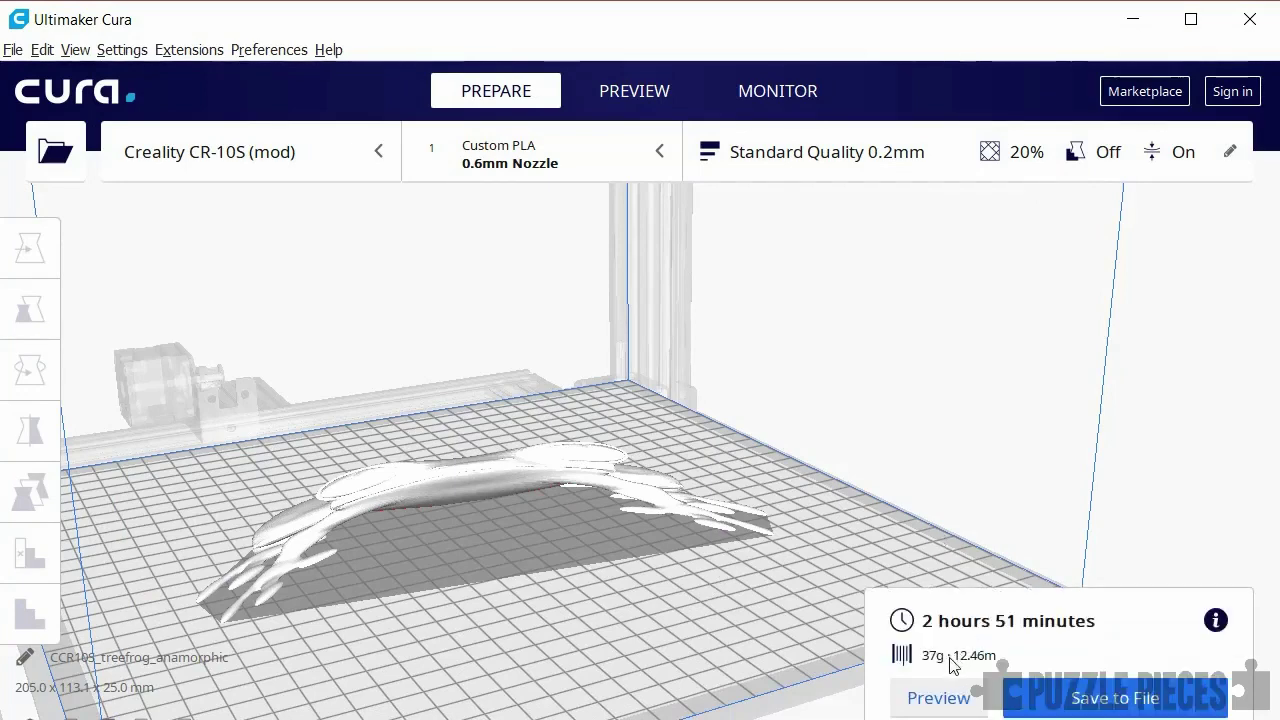
left_click(1118, 698)
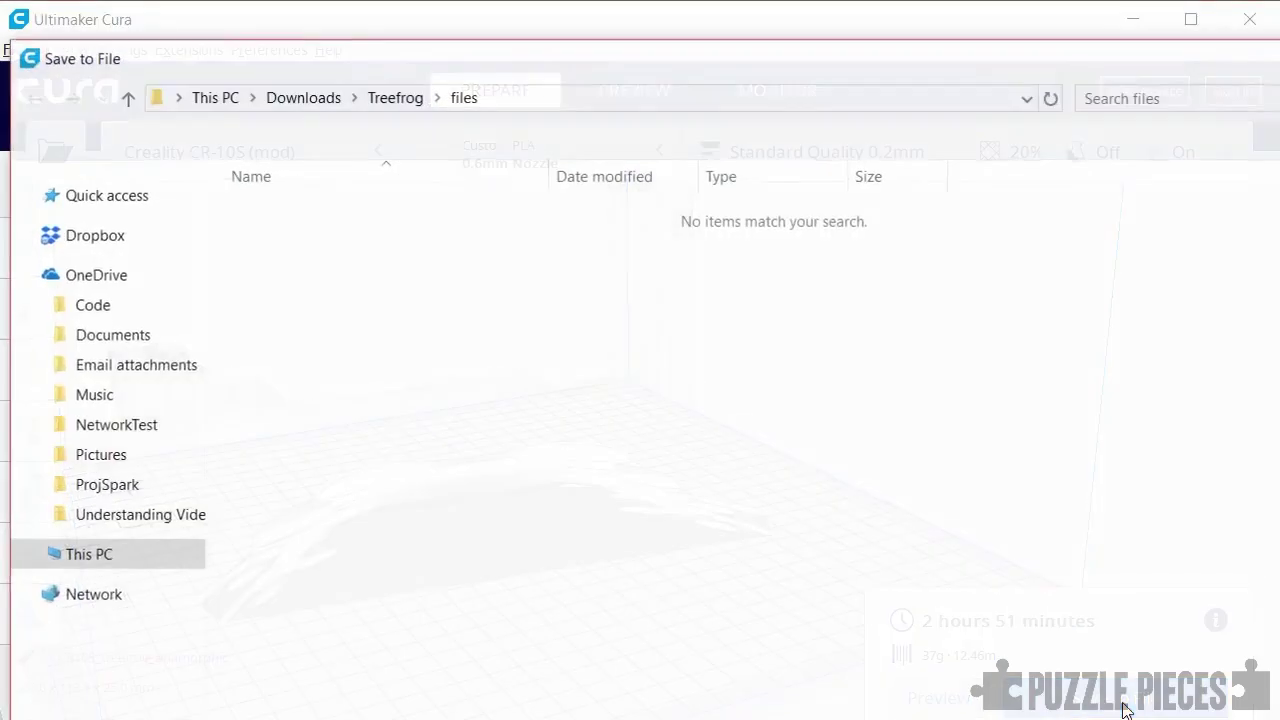